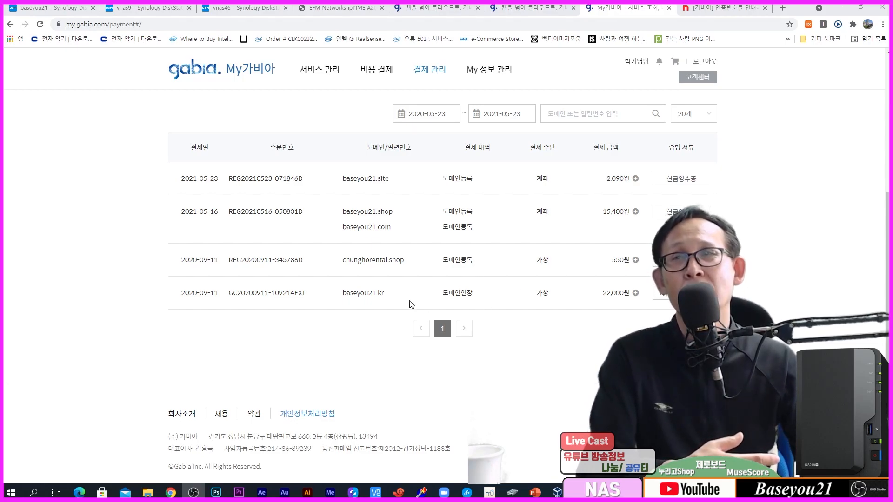
pyautogui.doubleClick(357, 210)
pyautogui.click(360, 211)
pyautogui.moveTo(346, 213); pyautogui.dragTo(399, 214)
pyautogui.click(387, 218)
pyautogui.click(394, 212)
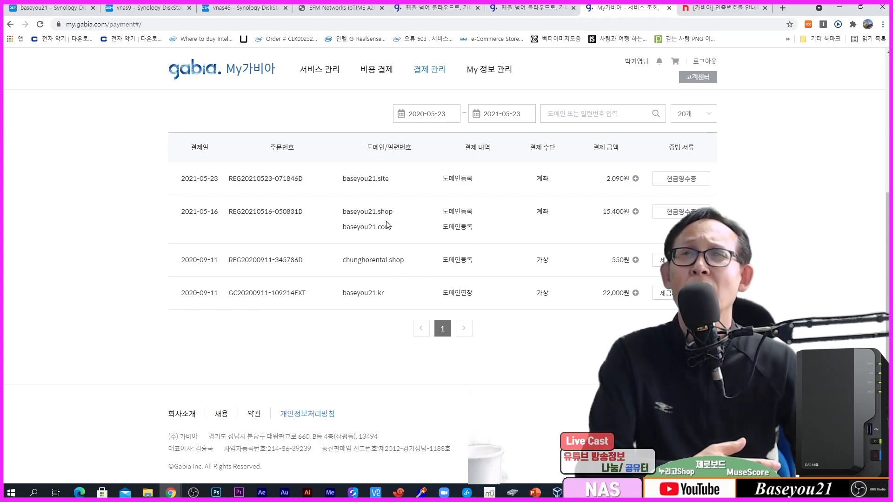
pyautogui.moveTo(354, 177); pyautogui.dragTo(388, 178)
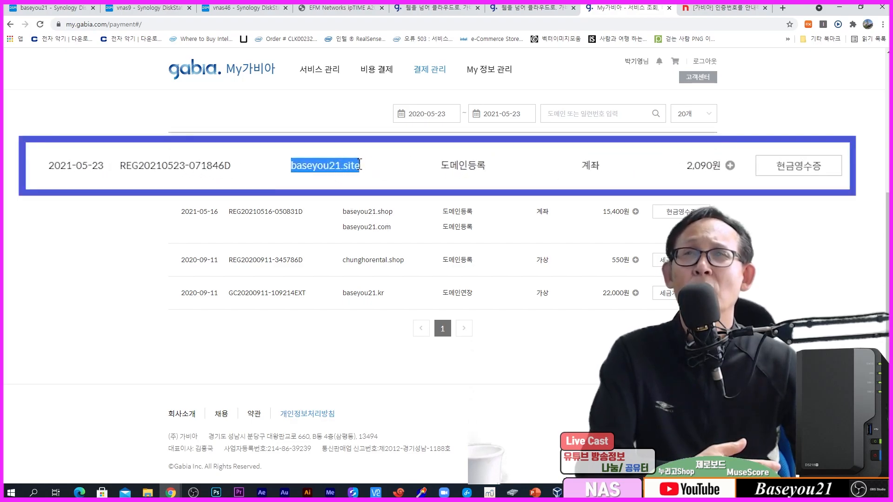
pyautogui.click(378, 179)
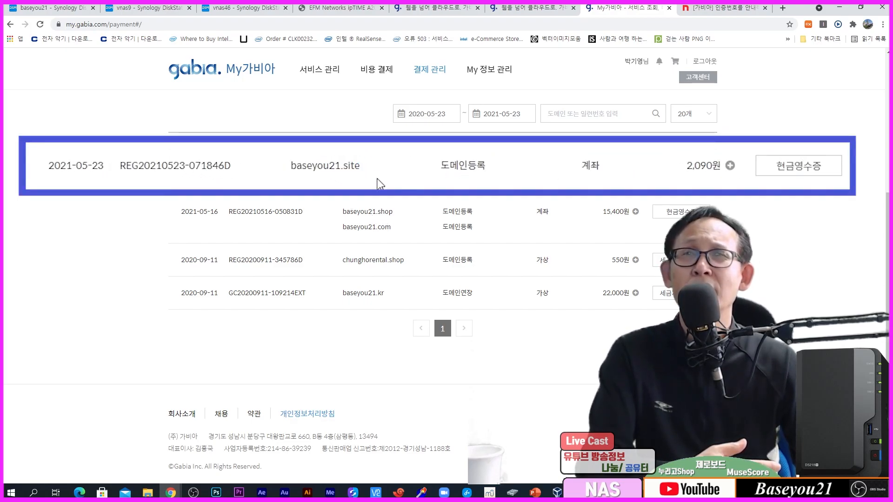
pyautogui.moveTo(375, 169); pyautogui.dragTo(281, 172)
pyautogui.click(357, 197)
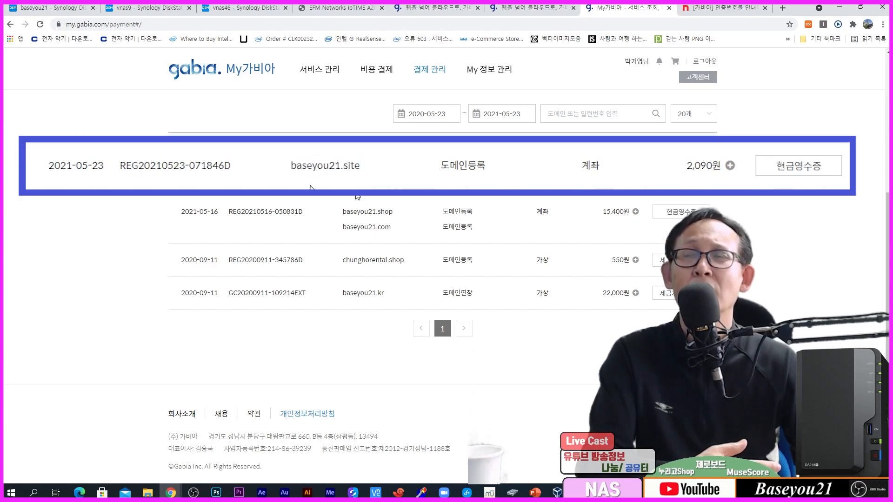
pyautogui.moveTo(685, 169); pyautogui.dragTo(722, 169)
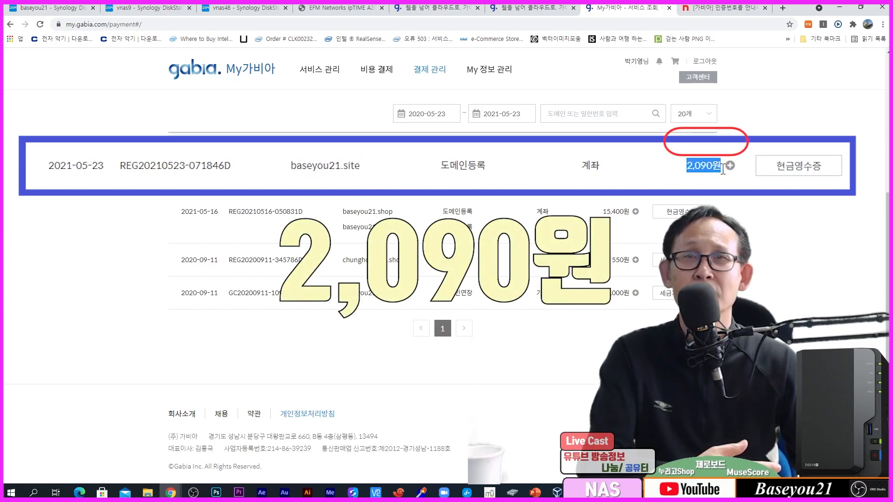
pyautogui.click(714, 185)
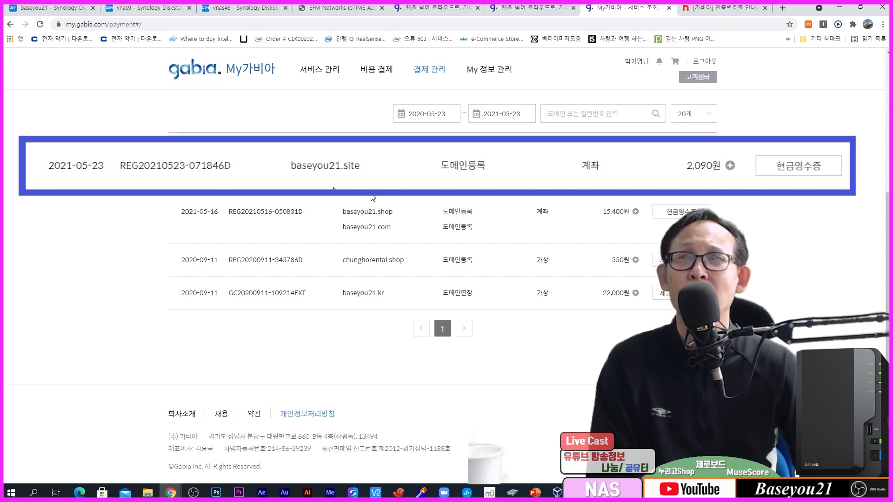
pyautogui.scroll(5, 331, 184)
# Step: From the My가비아 dashboard, open baseyou21.site's details and scroll to its nameservers and DNS host list
pyautogui.click(255, 74)
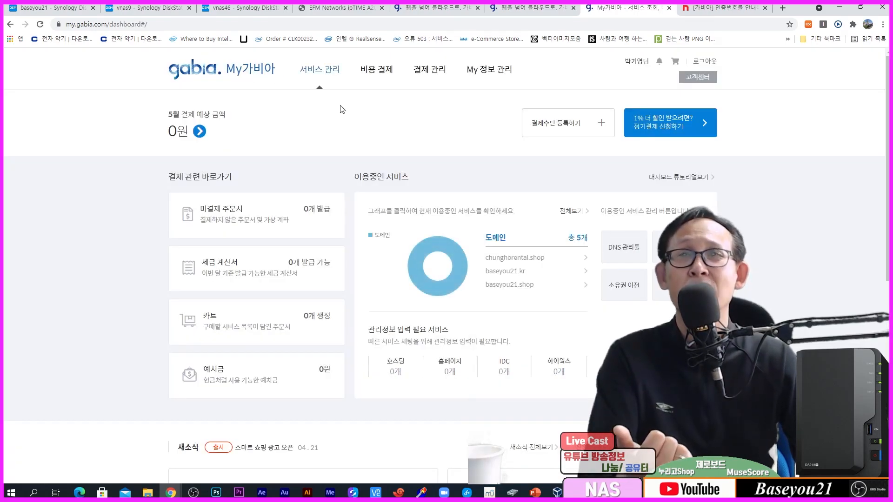
pyautogui.scroll(-5, 349, 121)
pyautogui.scroll(5, 373, 140)
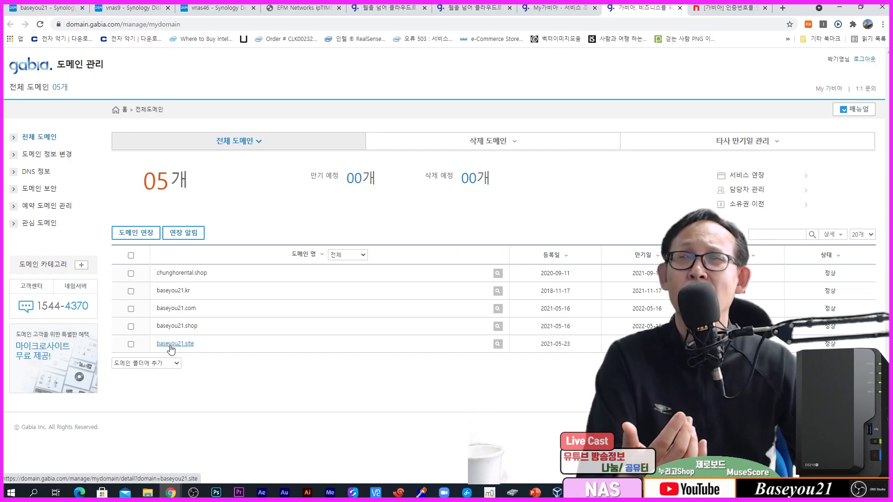
pyautogui.click(170, 344)
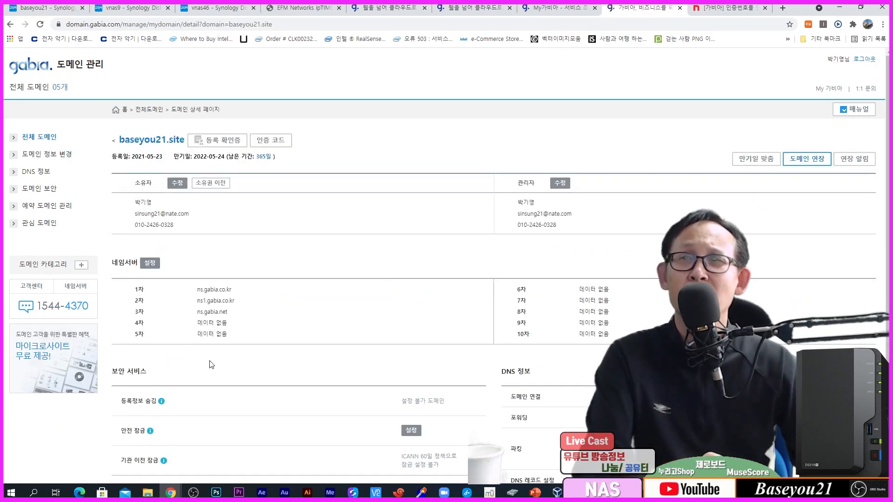
pyautogui.scroll(-1, 212, 365)
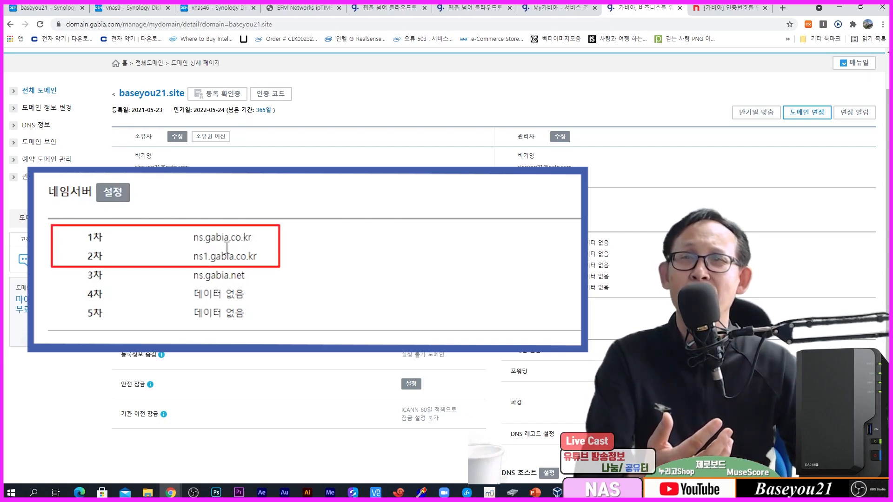
pyautogui.scroll(-1, 224, 244)
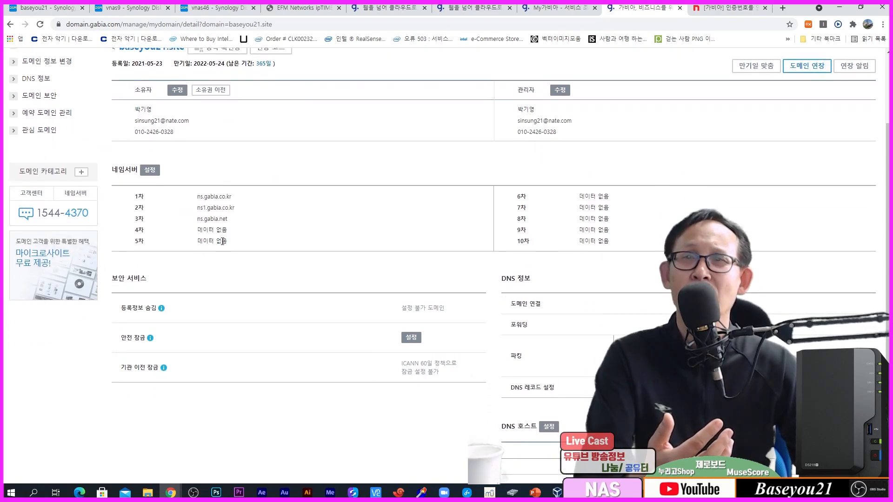
pyautogui.scroll(-1, 294, 289)
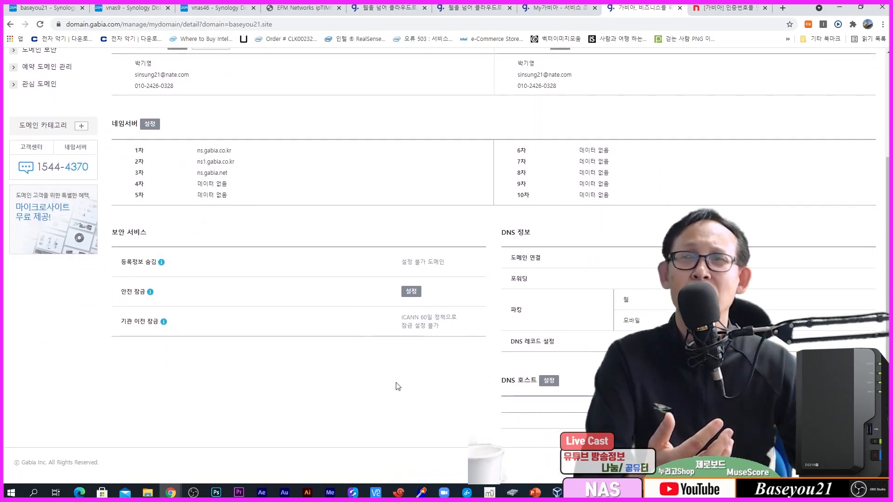
pyautogui.click(862, 7)
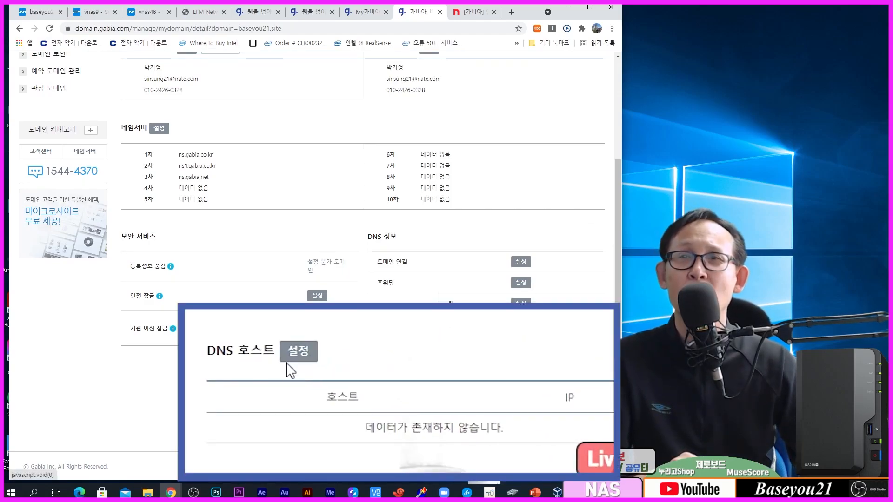
# Step: Enter DNS host ns1 with IP 1.224.4.60 and add a second blank host row
pyautogui.click(521, 304)
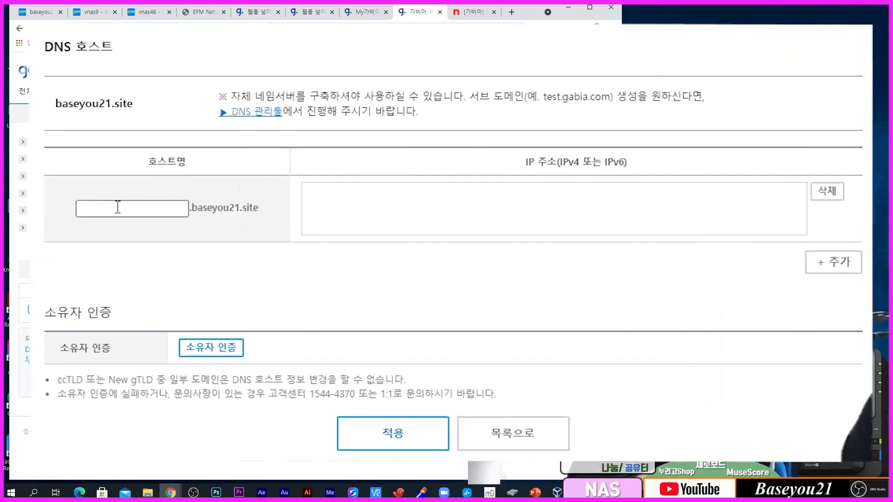
pyautogui.click(164, 234)
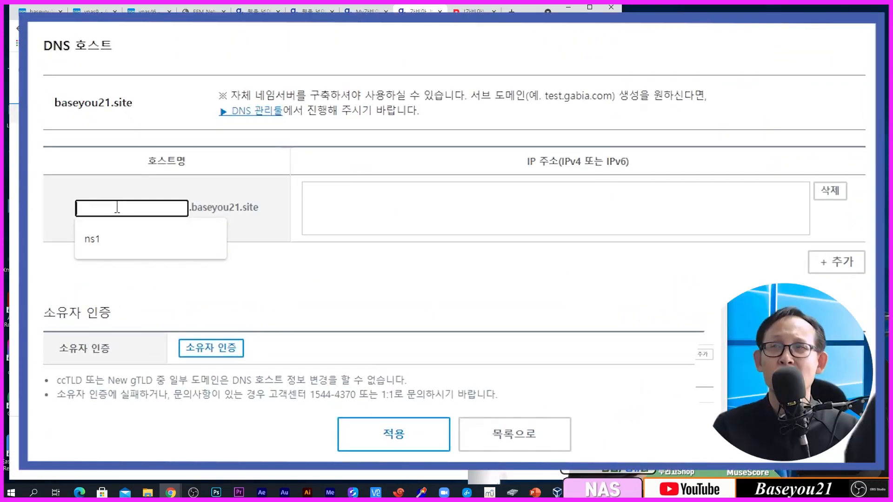
pyautogui.click(110, 253)
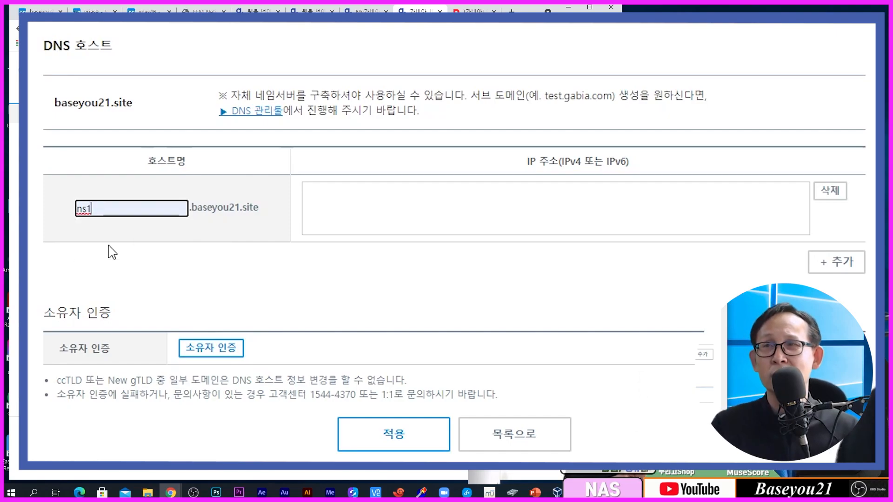
pyautogui.click(382, 219)
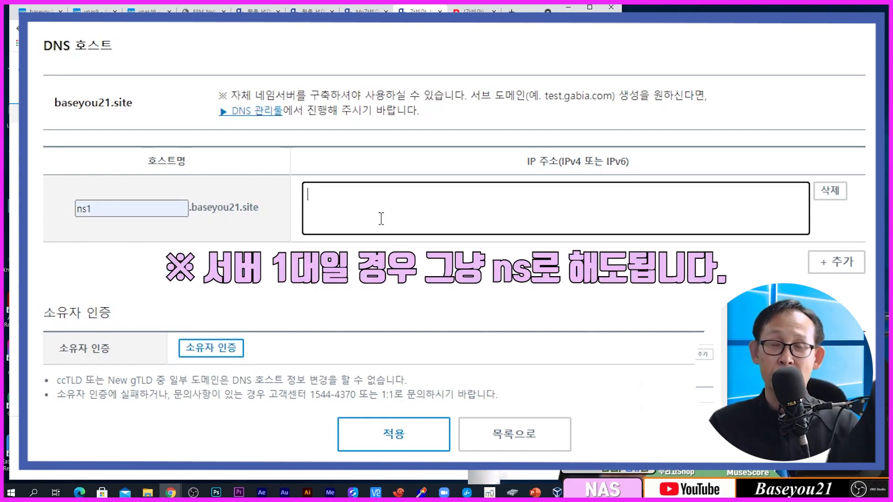
pyautogui.write('1')
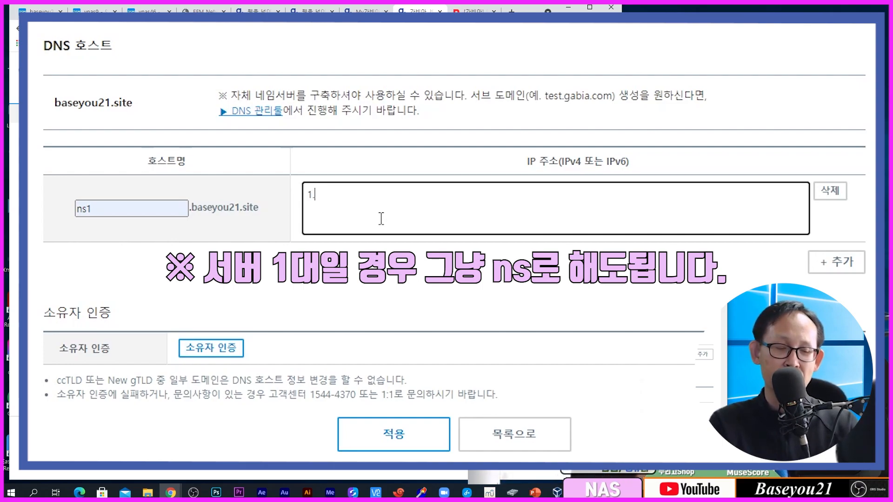
pyautogui.write('.224.4.60')
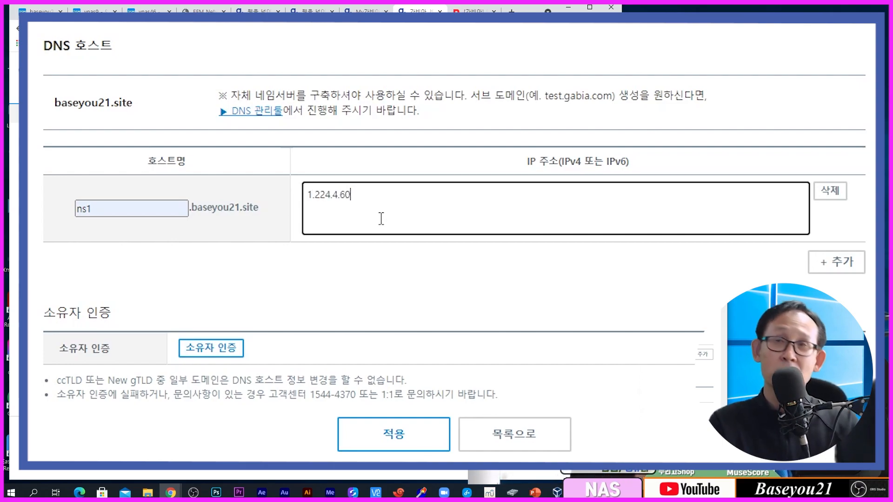
pyautogui.click(810, 270)
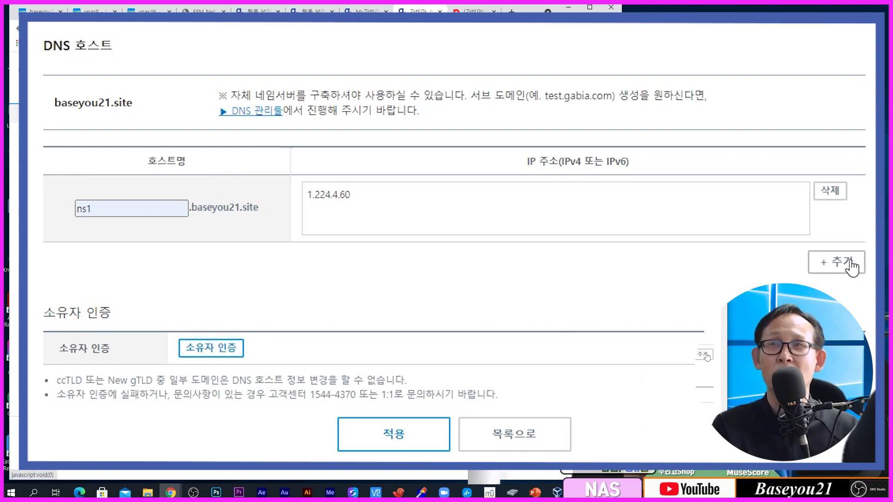
pyautogui.click(852, 267)
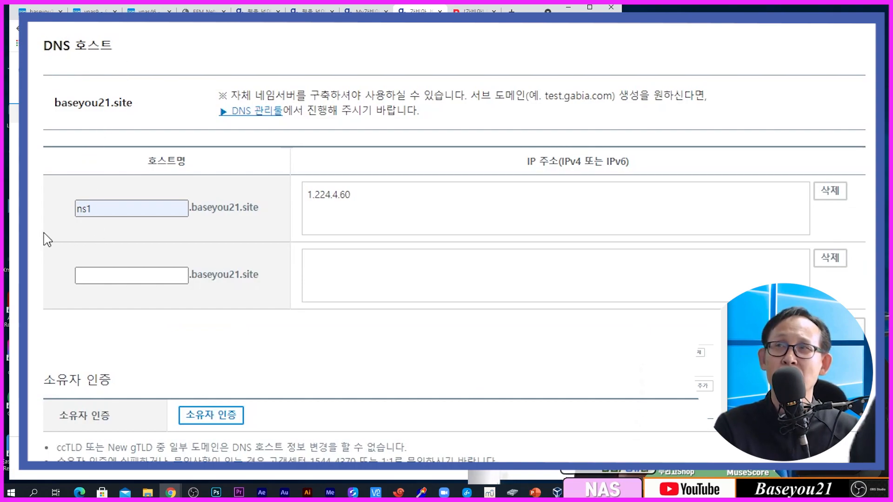
# Step: In DSM, close DNS Server and view Control Panel's network DNS servers 1.224.4.60 and 115.23.16.192
pyautogui.click(48, 10)
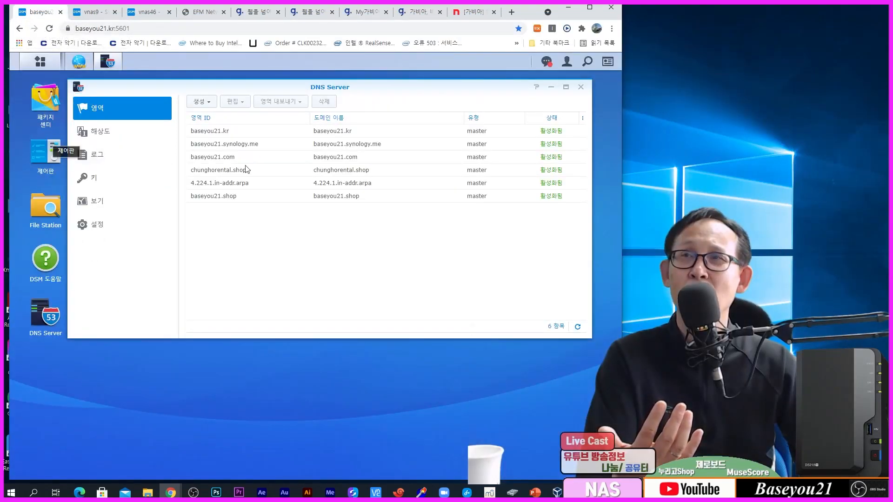
pyautogui.click(581, 87)
pyautogui.click(38, 149)
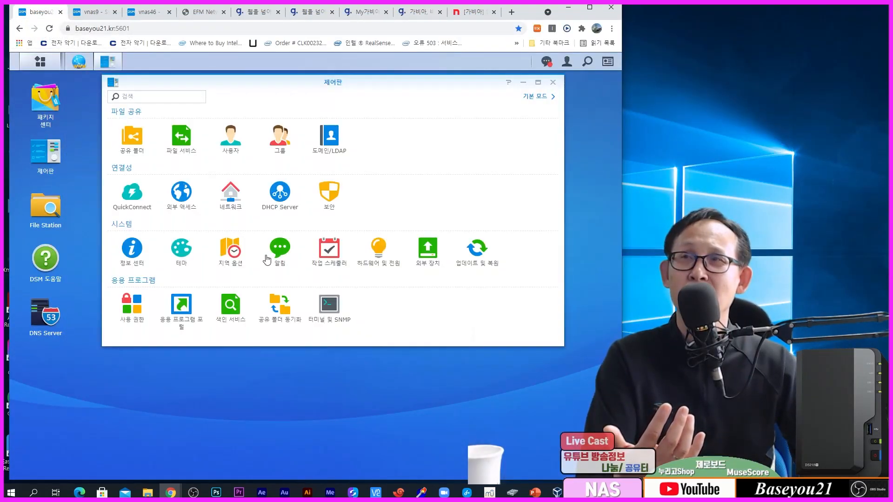
pyautogui.click(233, 203)
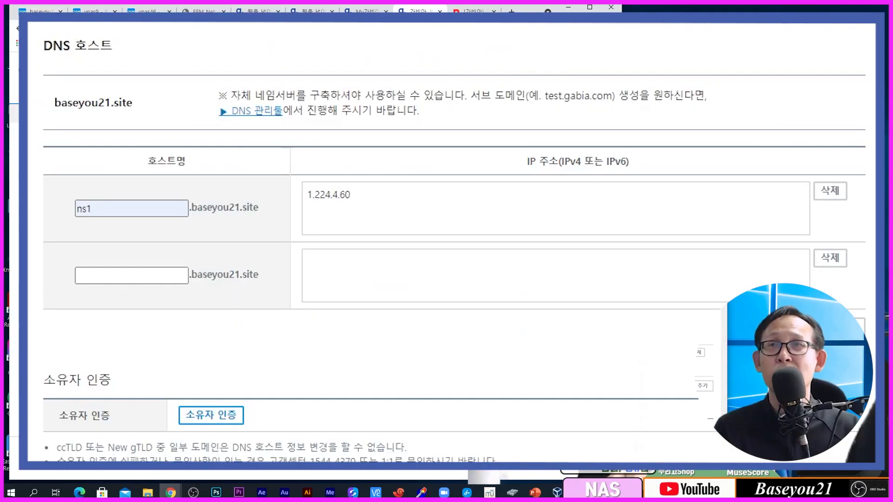
# Step: Fill the second host row as ns2 with IP 115.23.16.192
pyautogui.click(150, 273)
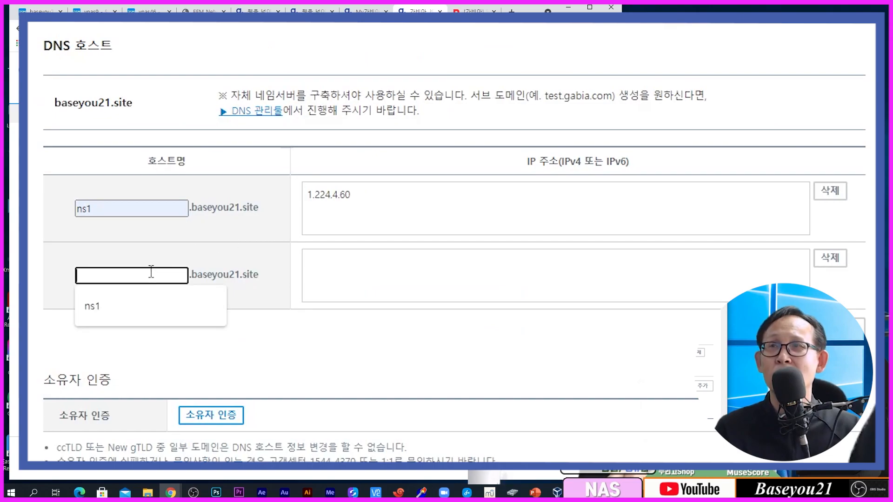
pyautogui.click(114, 303)
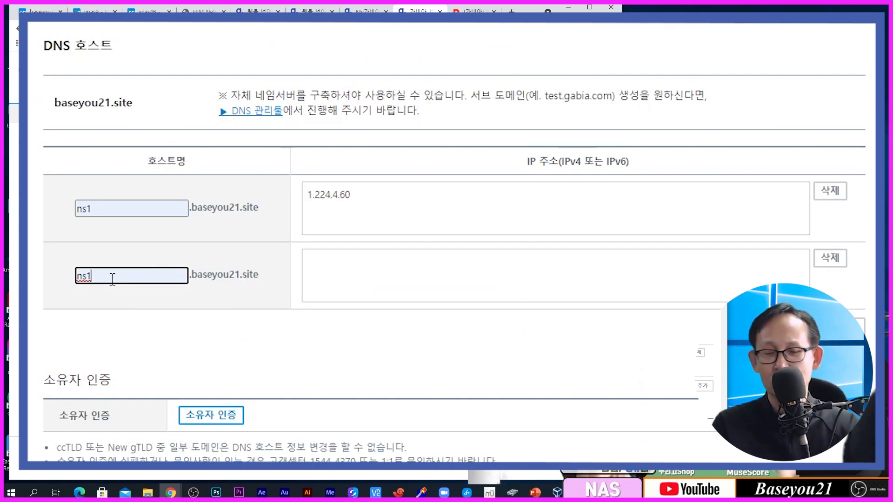
pyautogui.press('BackSpace')
pyautogui.write('2')
pyautogui.click(476, 292)
pyautogui.write('115.23.16.192')
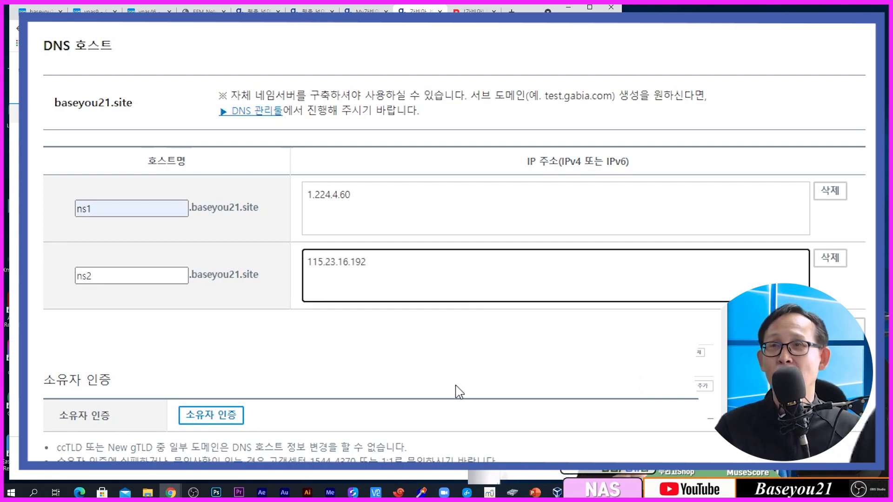
# Step: Complete owner phone verification to register the hosts, then return to the domain list
pyautogui.click(214, 419)
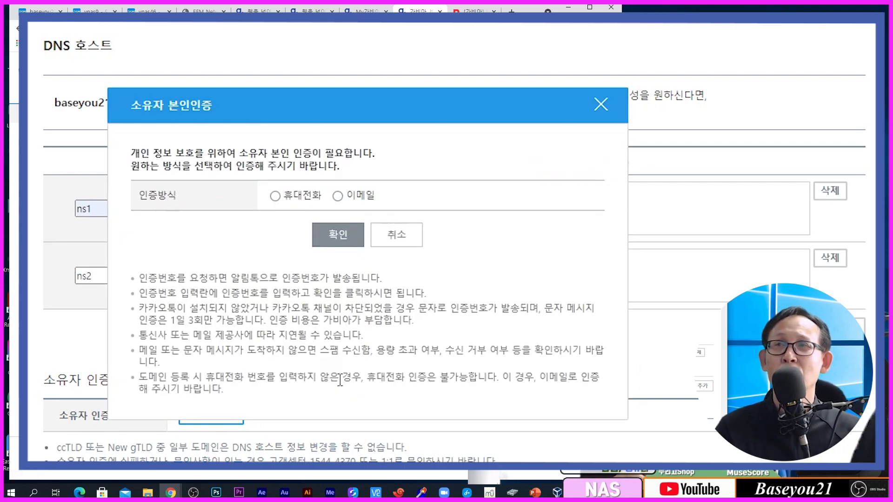
pyautogui.click(275, 196)
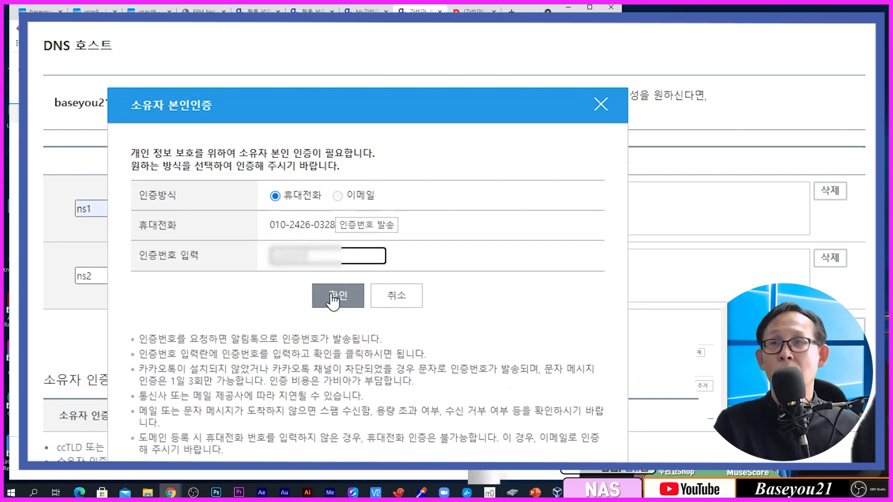
pyautogui.click(332, 293)
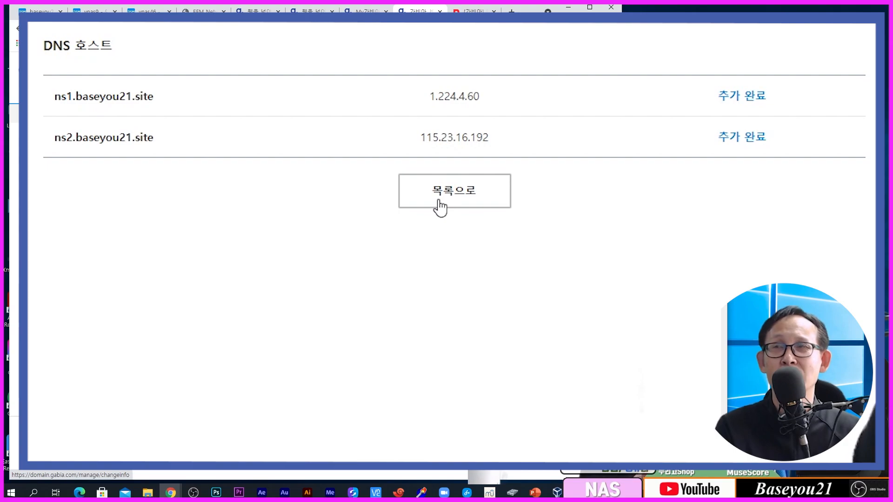
pyautogui.click(439, 207)
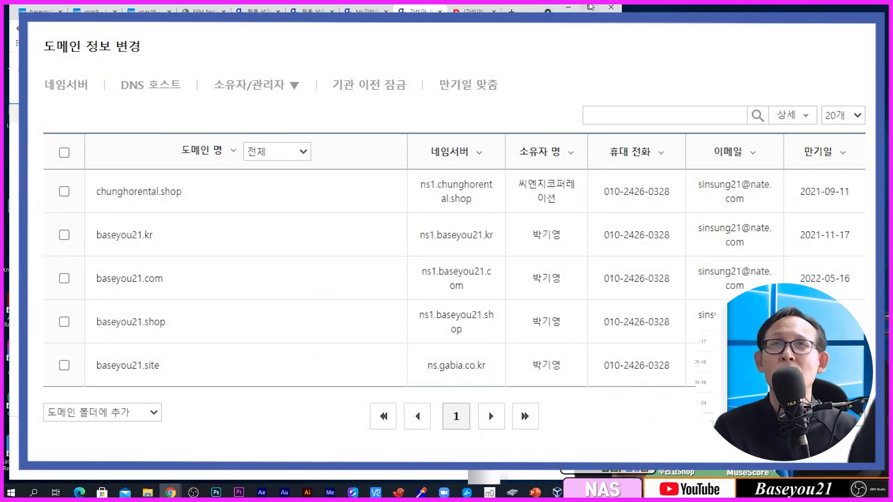
# Step: Maximize the browser and open baseyou21.site's detail page from the domain list
pyautogui.click(590, 7)
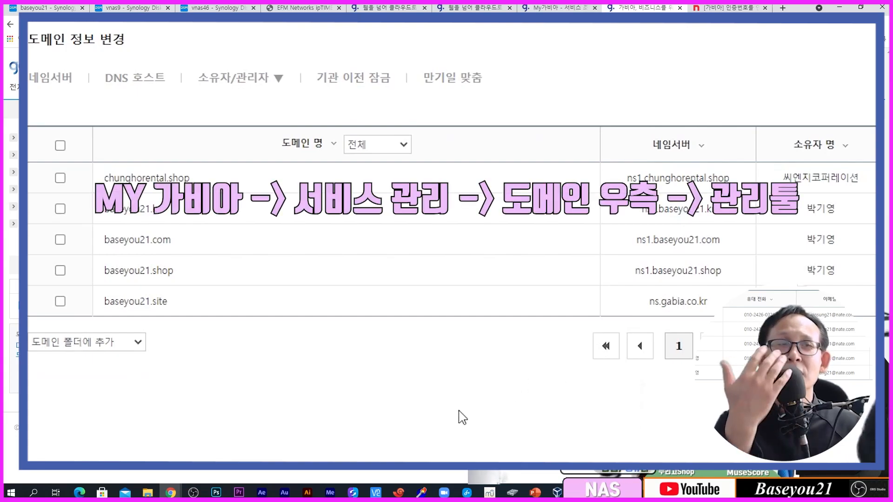
pyautogui.click(138, 303)
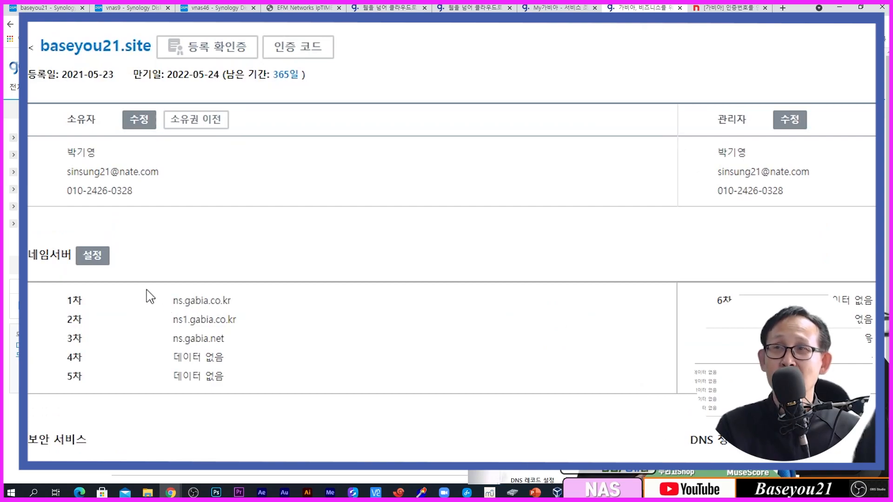
# Step: In the nameserver settings, set the primary nameserver to ns1.baseyou21.site
pyautogui.click(103, 263)
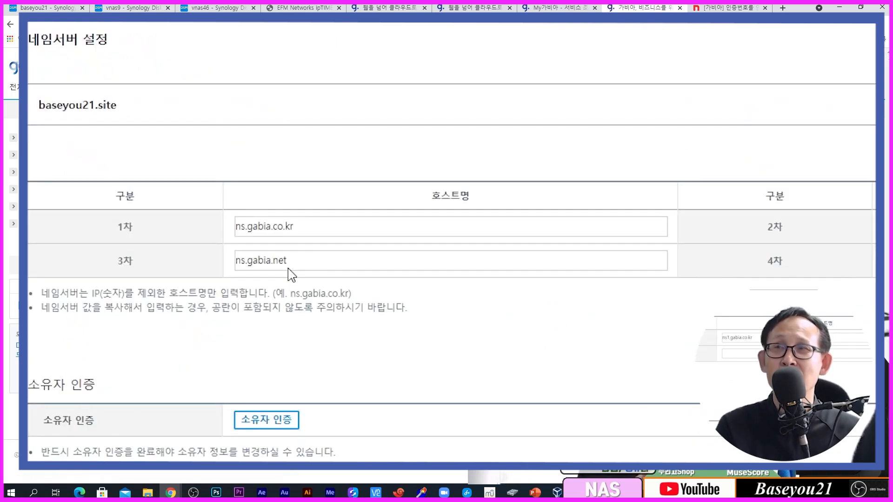
pyautogui.moveTo(306, 227); pyautogui.dragTo(100, 229)
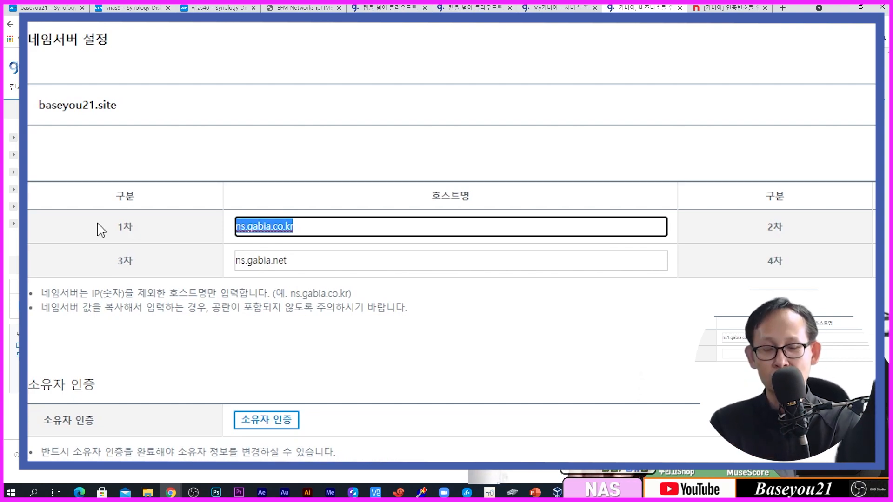
pyautogui.write('ns1')
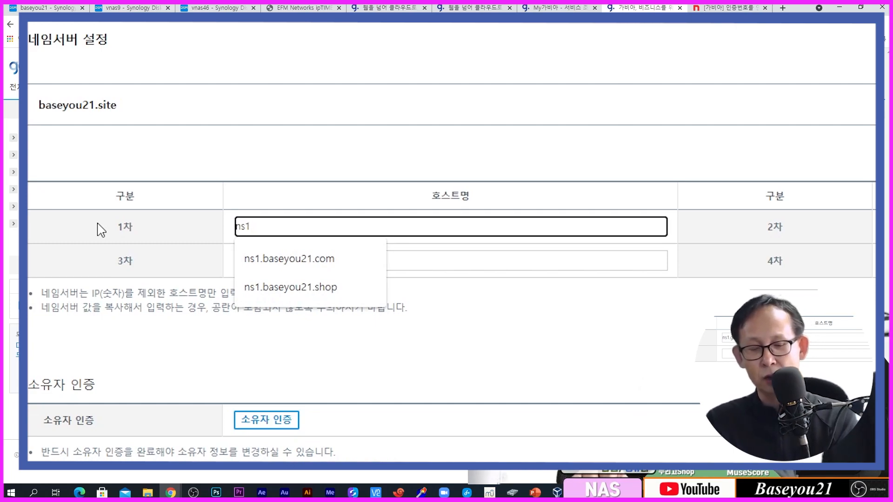
pyautogui.write('/baseyou21.site')
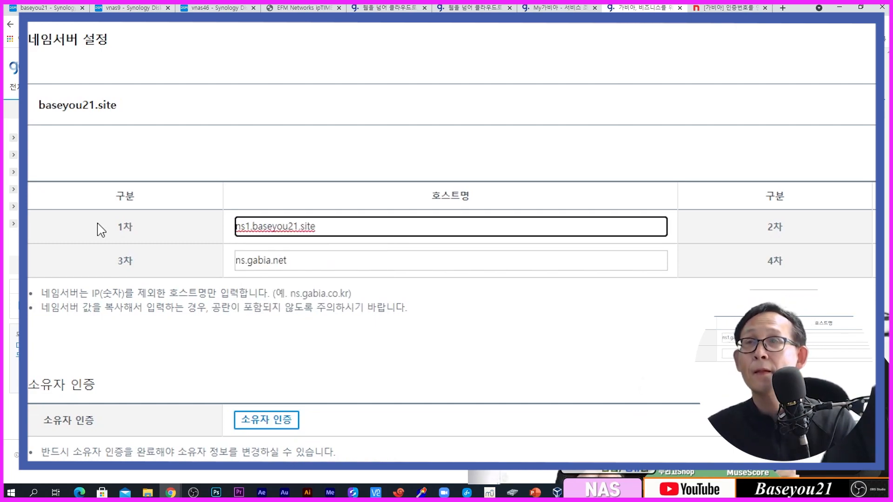
pyautogui.hotkey('ctrl', 'a')
pyautogui.hotkey('ctrl', 'c')
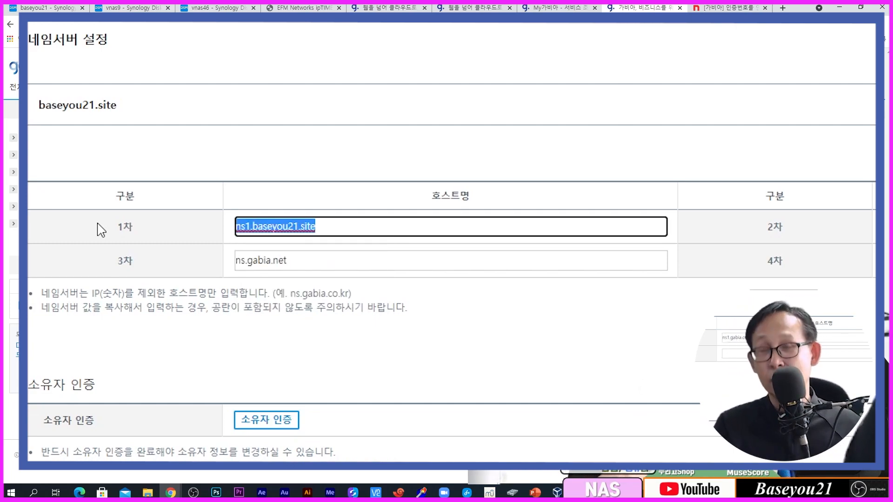
pyautogui.press('Tab')
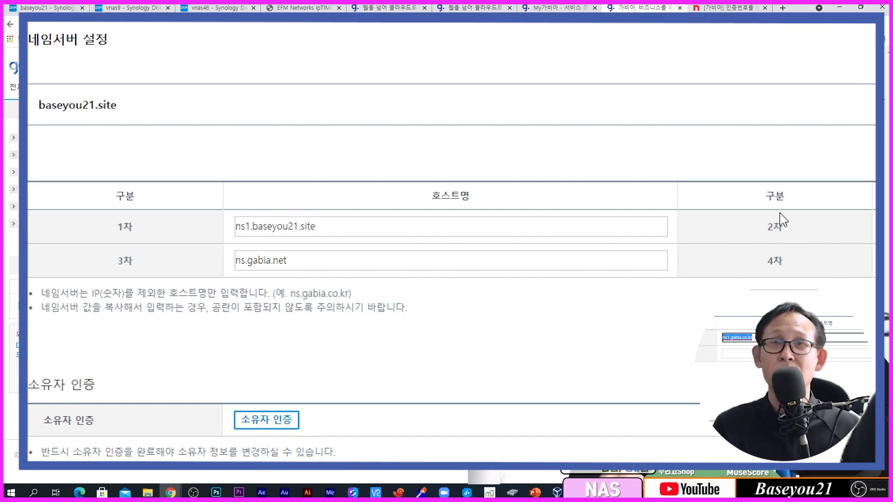
# Step: Set the secondary nameserver to ns2.baseyou21.site, delete ns.gabia.net, and start owner verification
pyautogui.hotkey('ctrl', 'v')
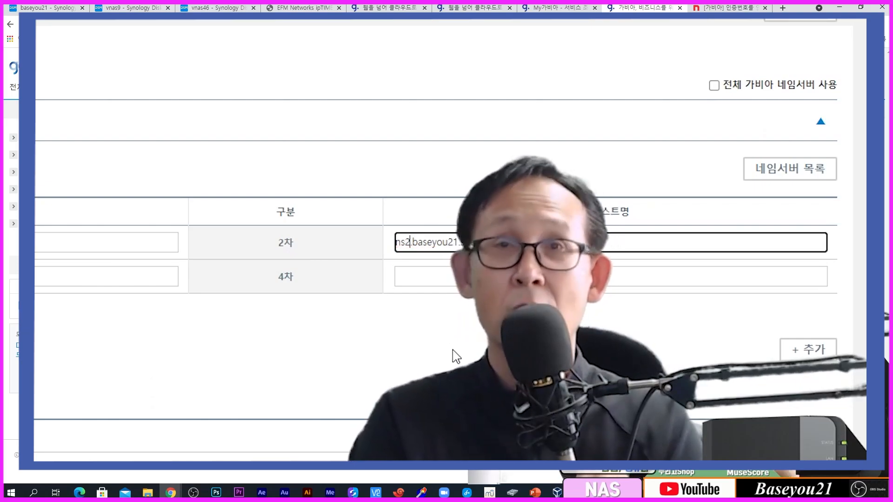
pyautogui.hotkey('ctrl', 'a')
pyautogui.write('ns2.baseyou21.site')
pyautogui.press('Tab')
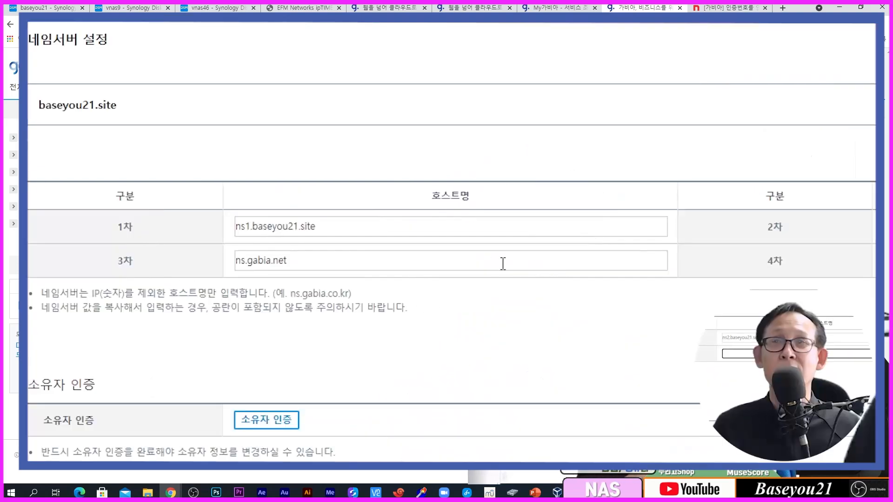
pyautogui.tripleClick(503, 261)
pyautogui.press('Delete')
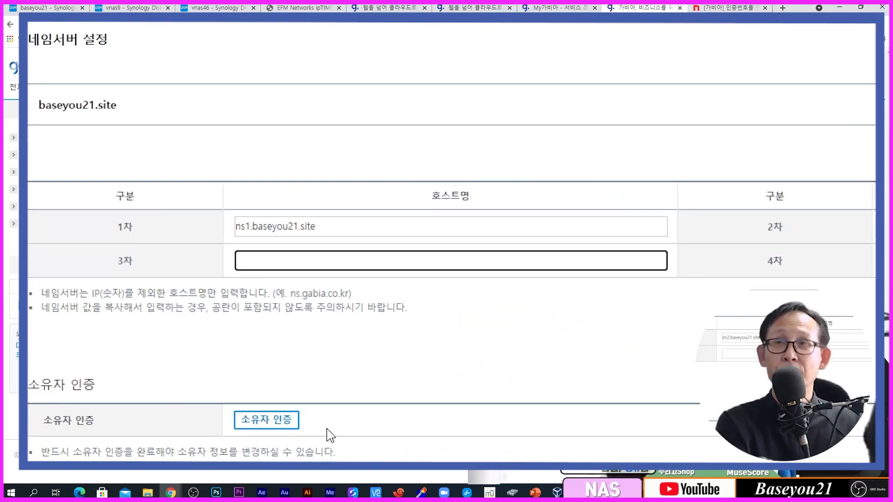
pyautogui.click(401, 338)
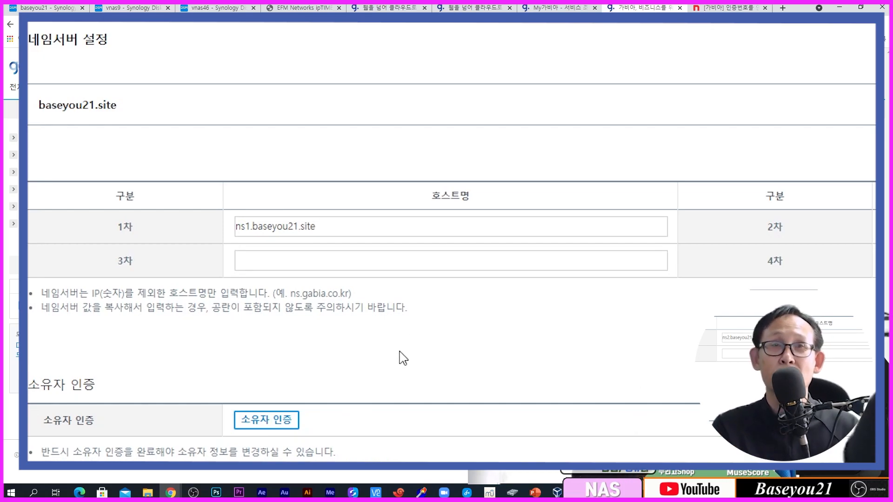
pyautogui.click(279, 420)
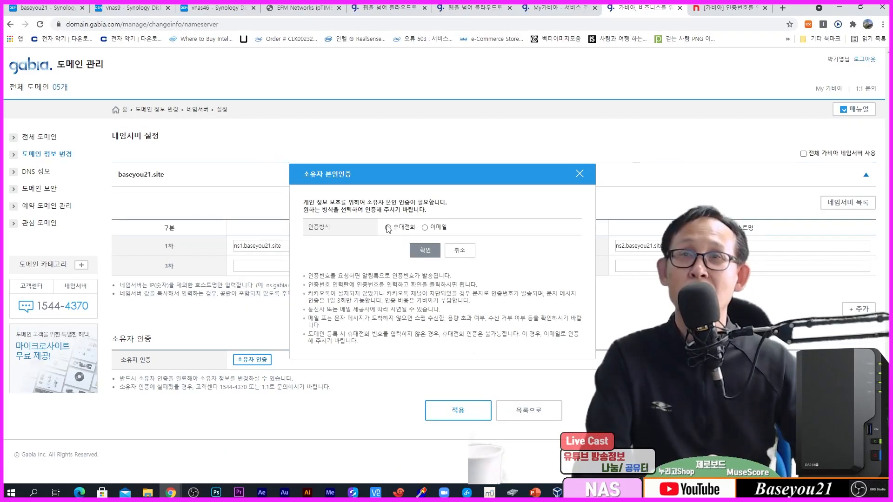
# Step: Verify ownership by mobile phone and apply nameservers ns1/ns2.baseyou21.site, then return to DSM
pyautogui.click(388, 227)
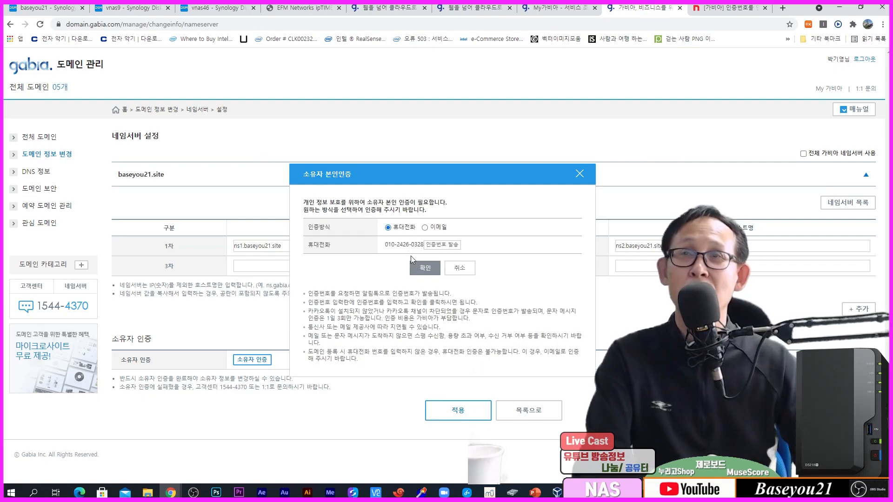
pyautogui.click(440, 247)
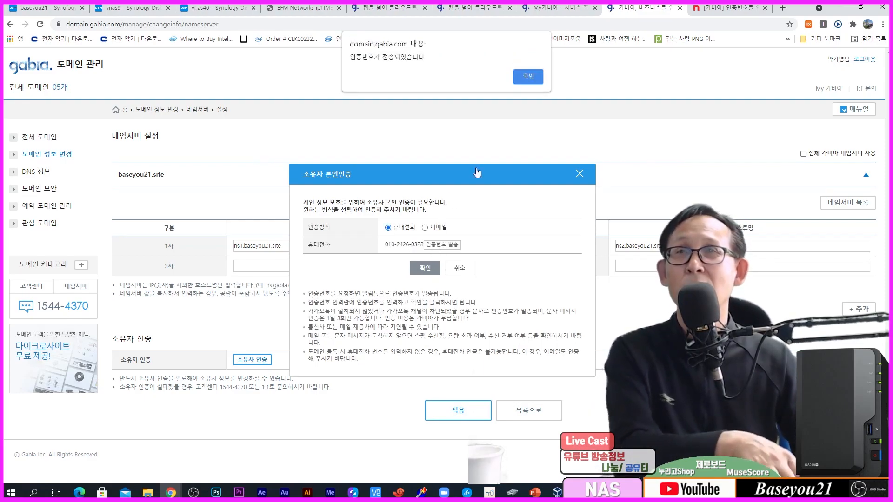
pyautogui.click(531, 77)
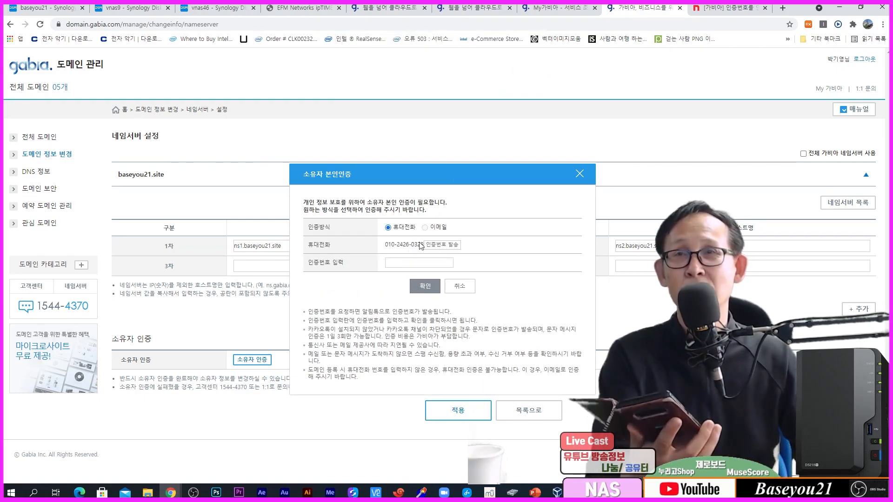
pyautogui.click(447, 263)
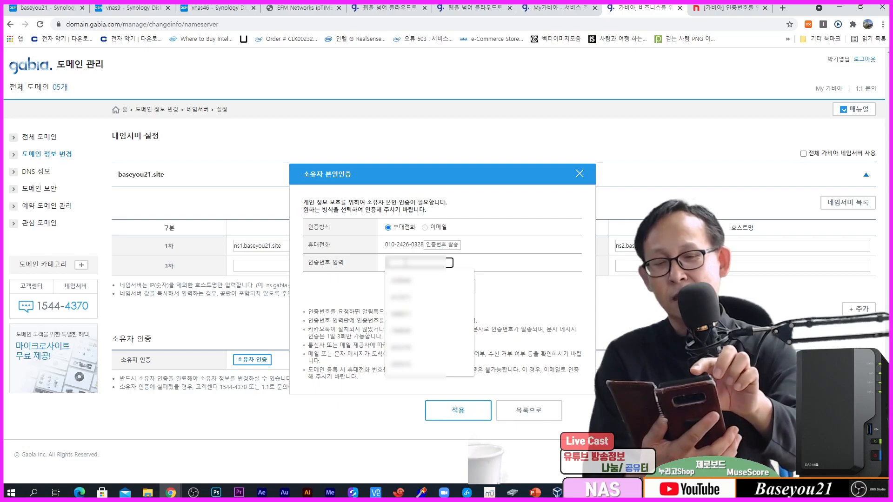
pyautogui.click(404, 364)
pyautogui.press('Return')
pyautogui.click(459, 412)
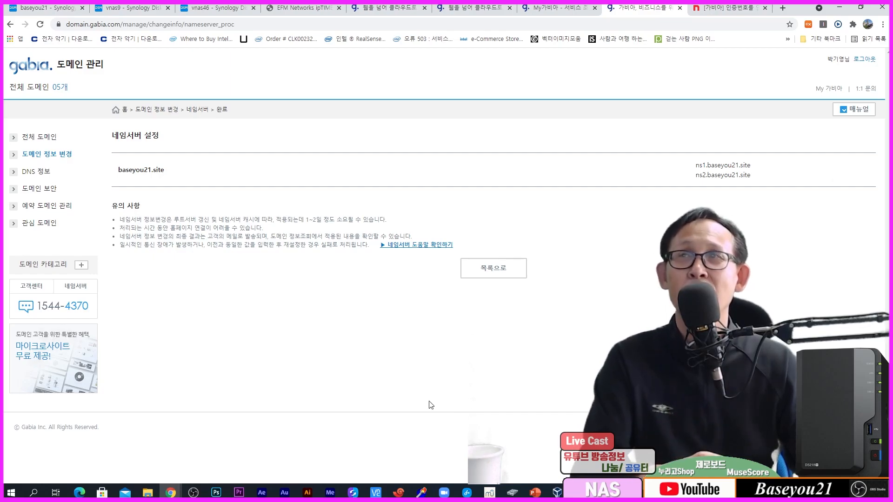
pyautogui.click(47, 7)
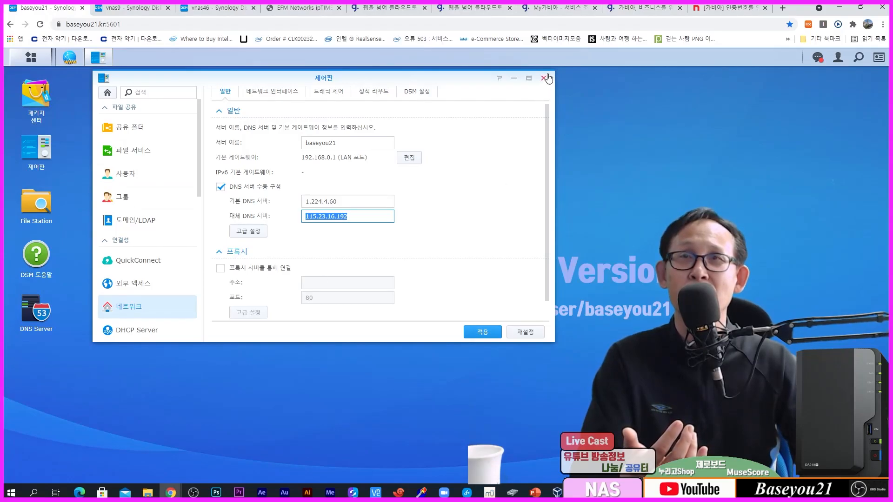
# Step: Close Control Panel and begin a forward master zone baseyou21.site with master DNS 1.224.4.60
pyautogui.click(545, 78)
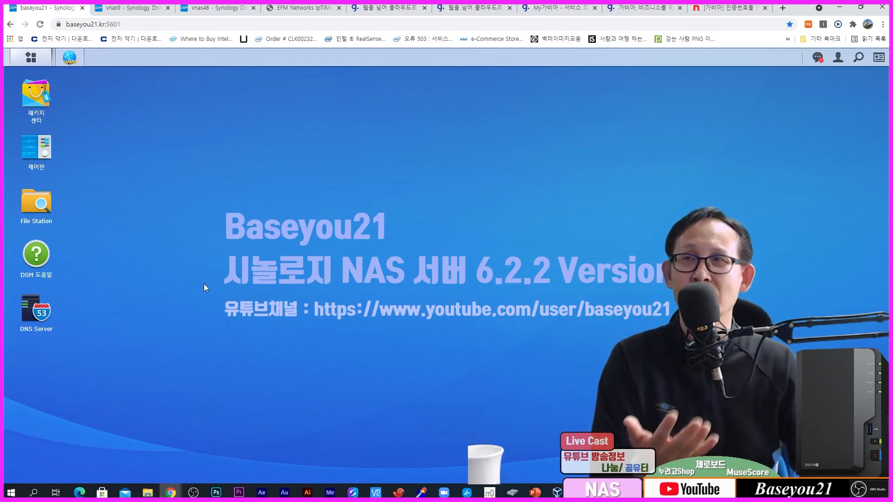
pyautogui.click(37, 311)
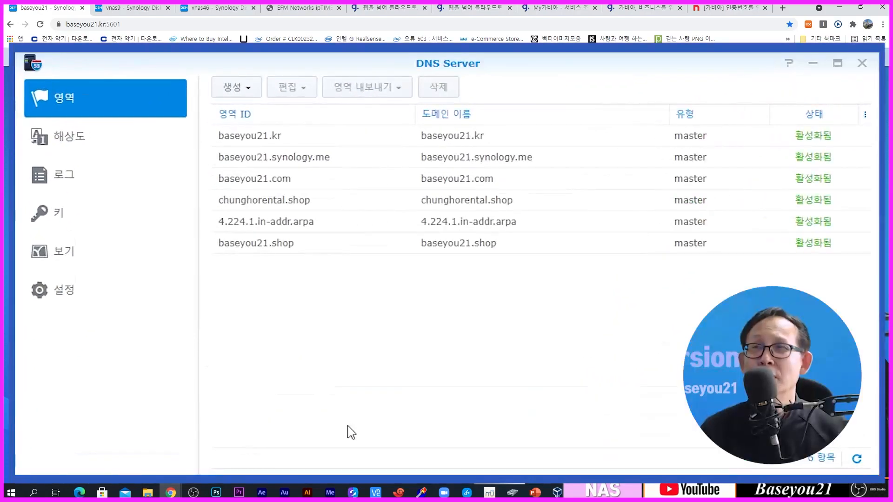
pyautogui.click(234, 88)
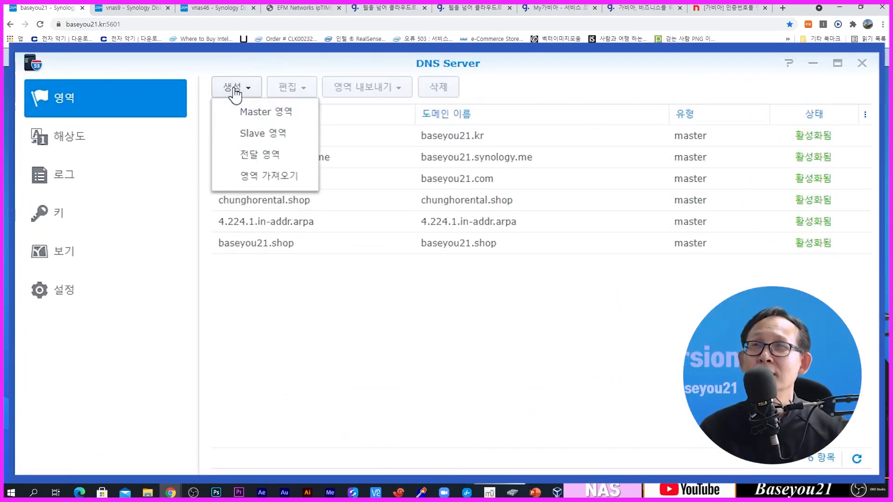
pyautogui.click(234, 112)
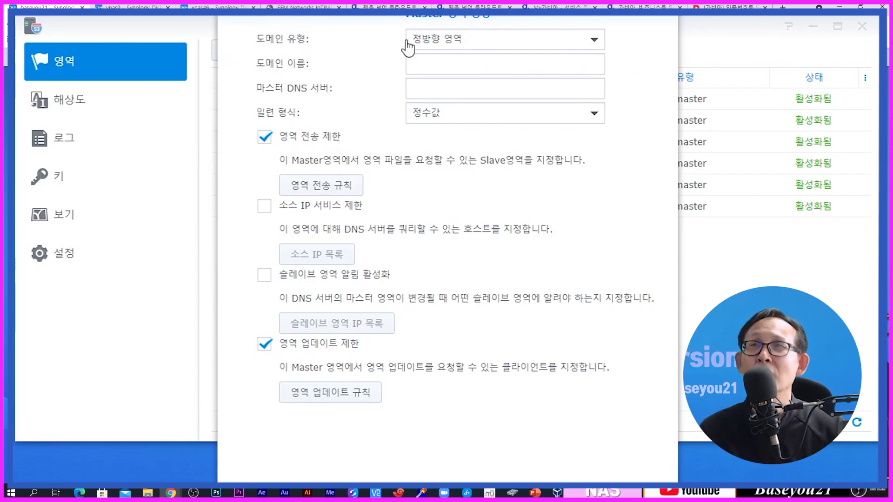
pyautogui.click(471, 49)
pyautogui.click(458, 56)
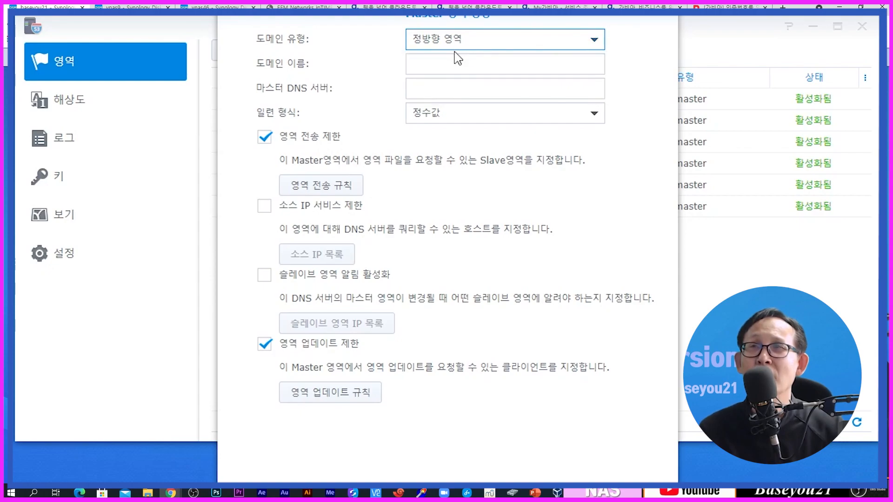
pyautogui.click(450, 65)
pyautogui.write('baseyou21.site')
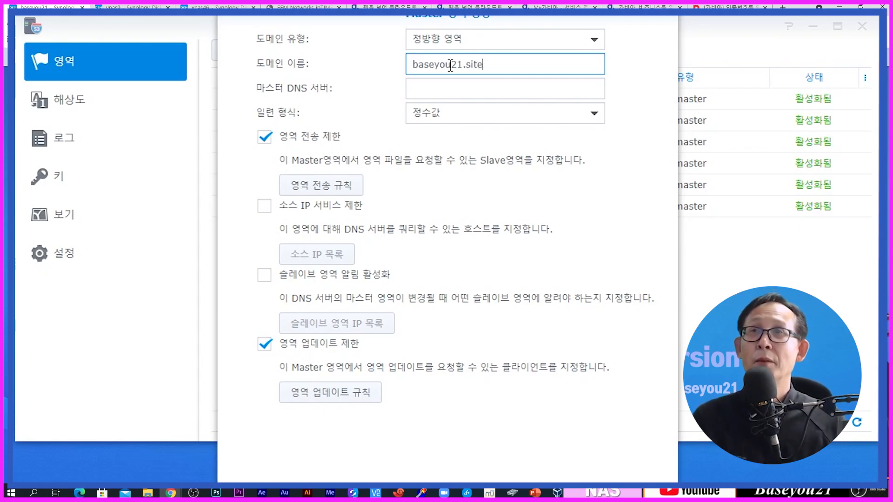
pyautogui.click(488, 86)
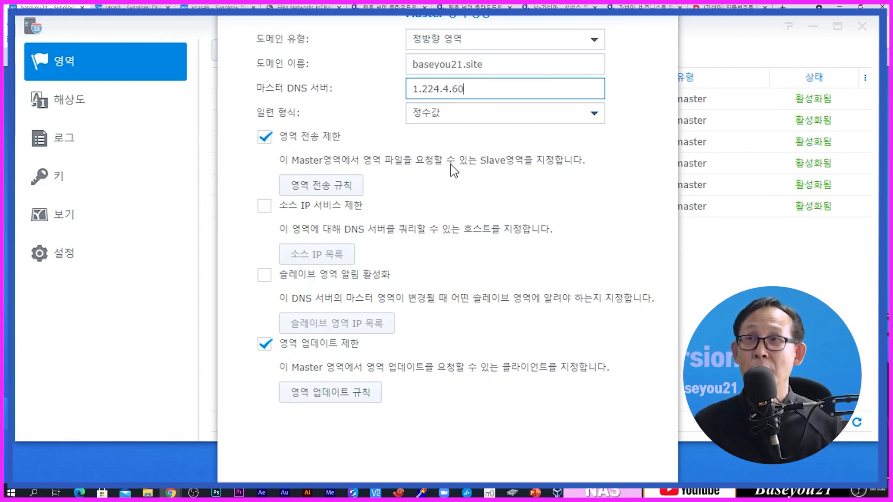
# Step: Add a zone transfer rule for subnet 115.23.16.192 / 255.255.255.0
pyautogui.click(347, 187)
pyautogui.click(285, 111)
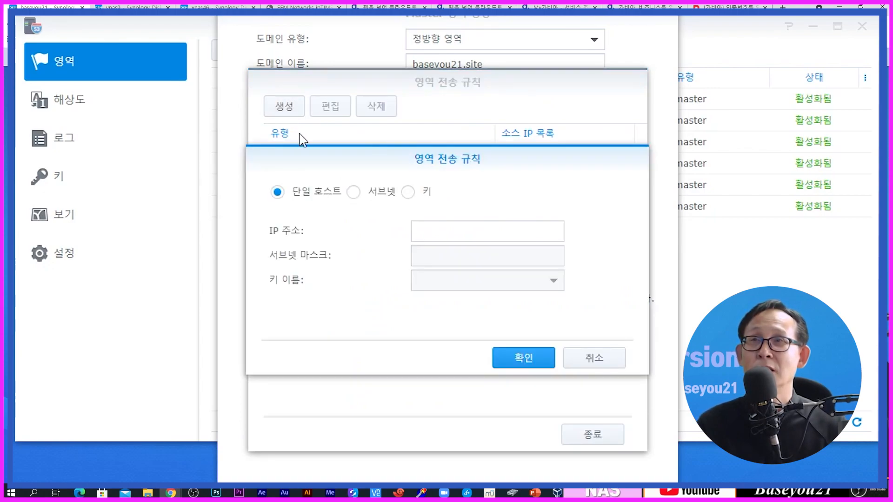
pyautogui.click(418, 226)
pyautogui.click(378, 192)
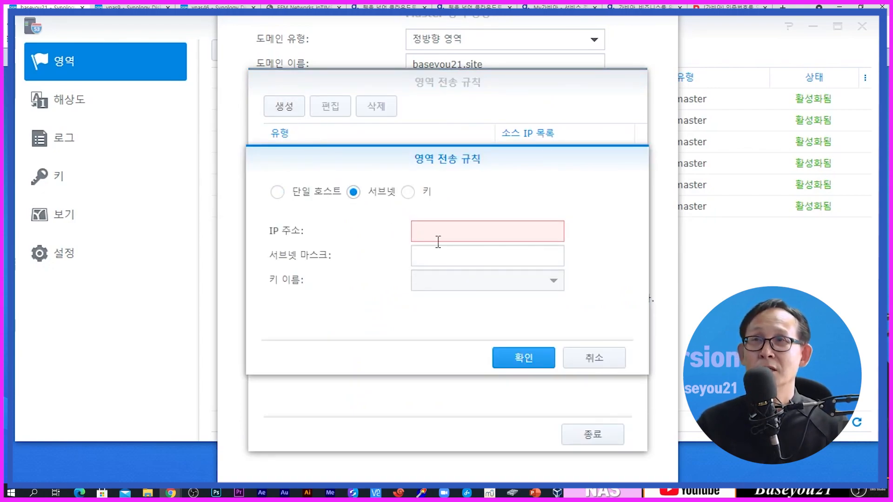
pyautogui.click(428, 256)
pyautogui.write('25')
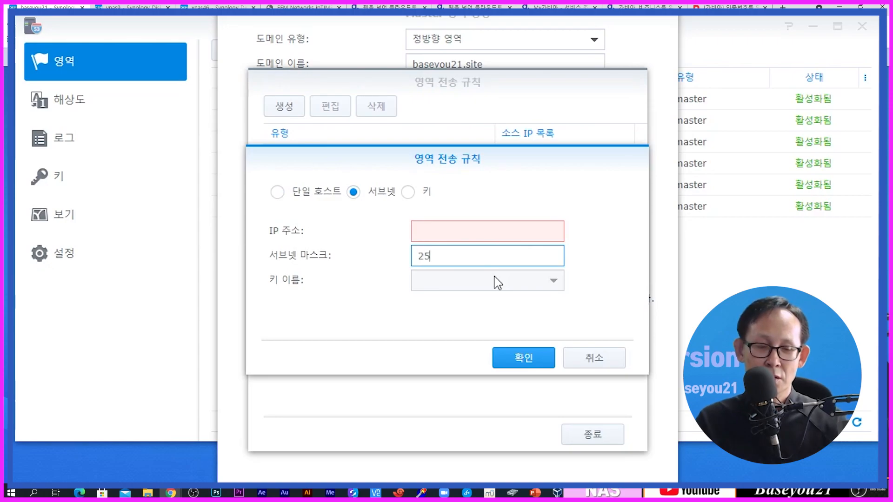
pyautogui.write('5.255.255')
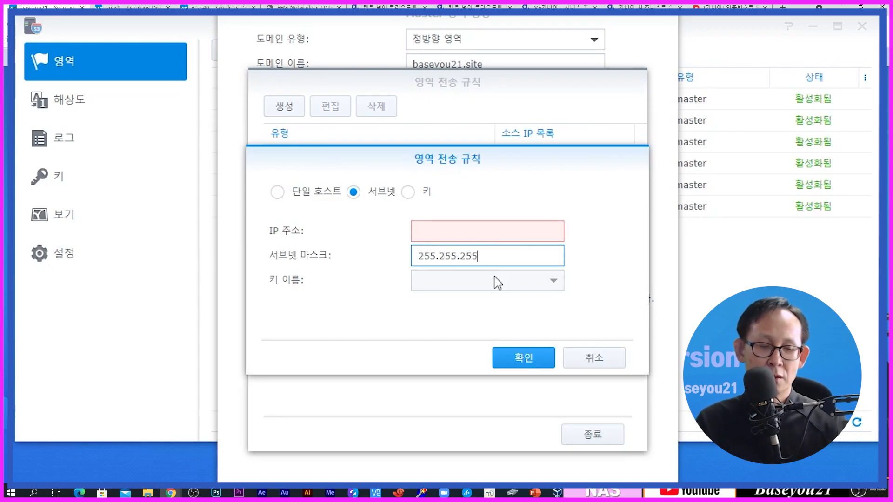
pyautogui.hotkey('shift', 'Tab')
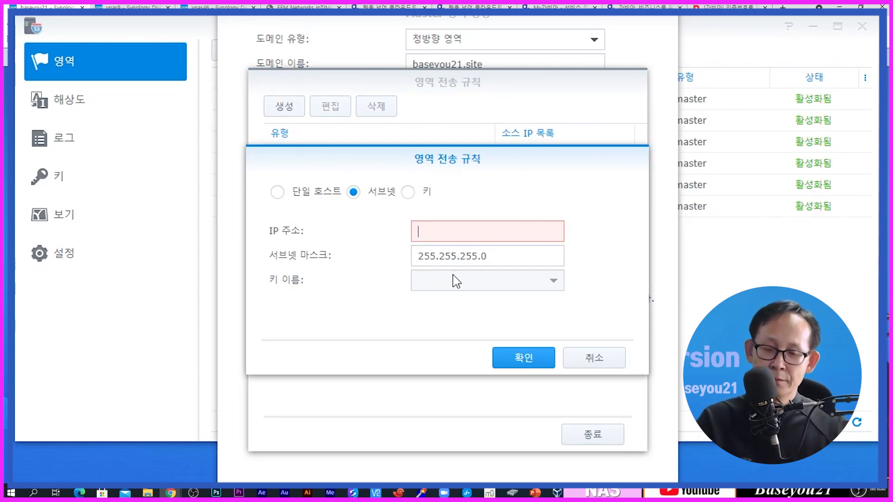
pyautogui.write('115.23.16.192')
pyautogui.click(518, 359)
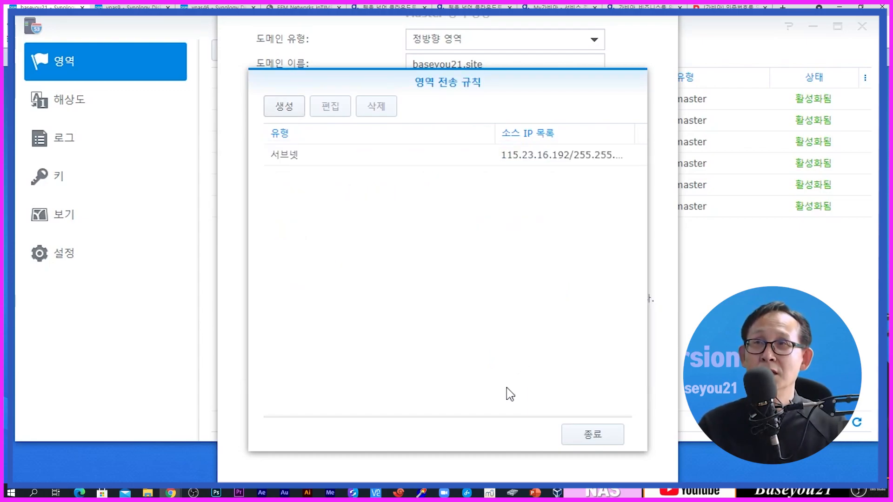
pyautogui.click(584, 440)
# Step: Enable slave notification to 115.23.16.192 on port 53 and save the baseyou21.site zone
pyautogui.click(307, 276)
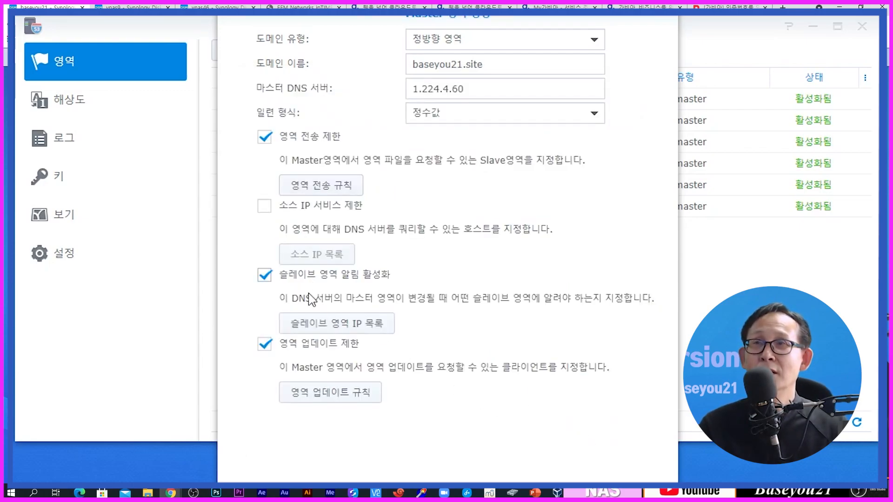
pyautogui.click(321, 332)
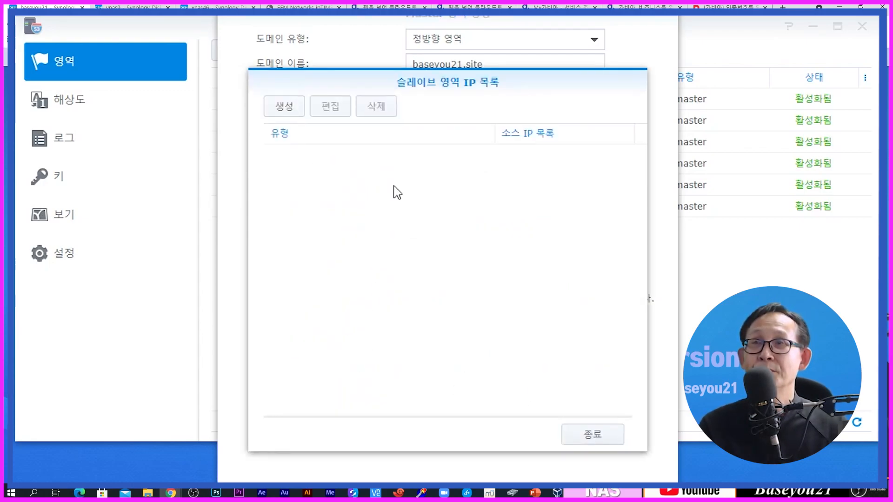
pyautogui.click(290, 108)
pyautogui.click(428, 210)
pyautogui.write('115.23.16.192')
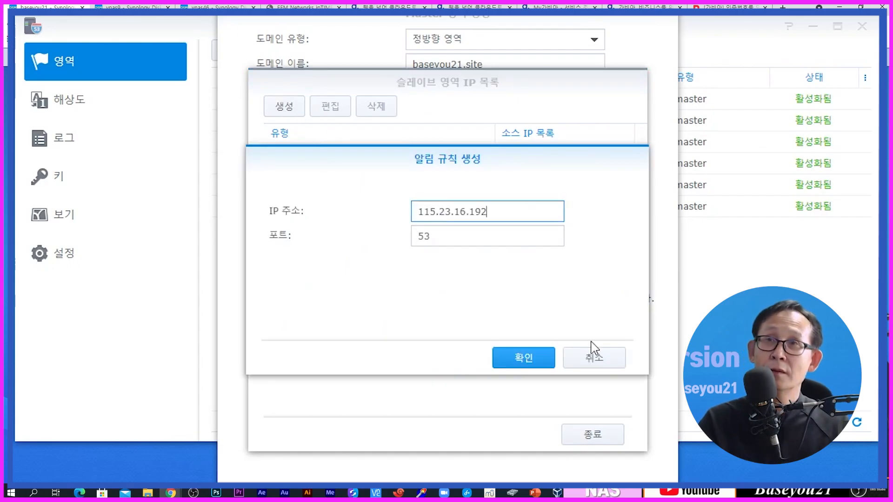
pyautogui.click(515, 364)
pyautogui.click(585, 433)
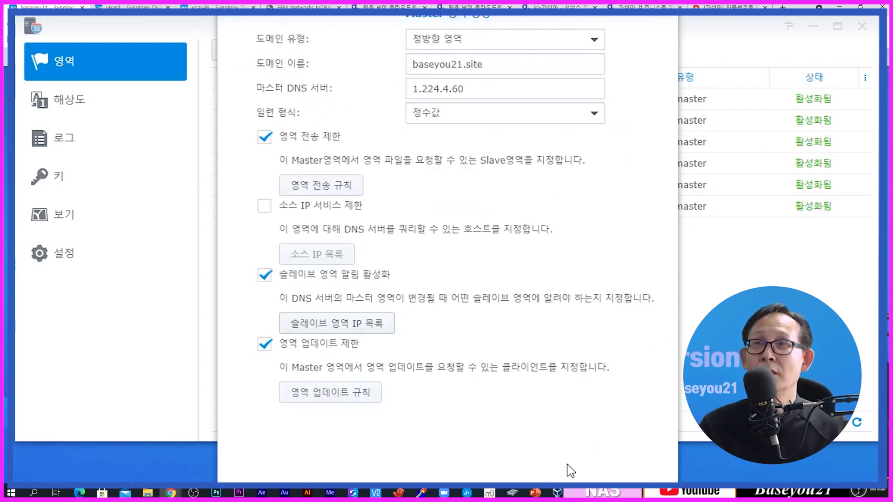
pyautogui.click(446, 456)
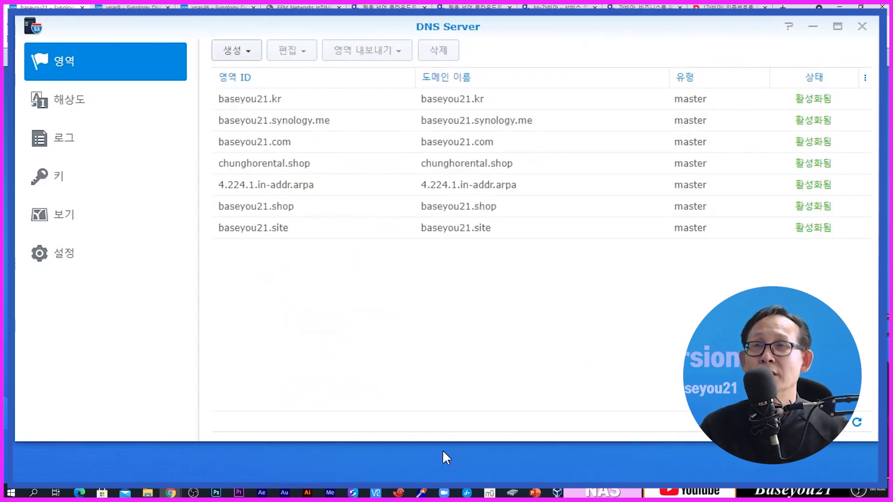
# Step: Edit baseyou21.site's SOA record: host ns1.baseyou21.site, refresh 2700, expiry 604800
pyautogui.click(271, 234)
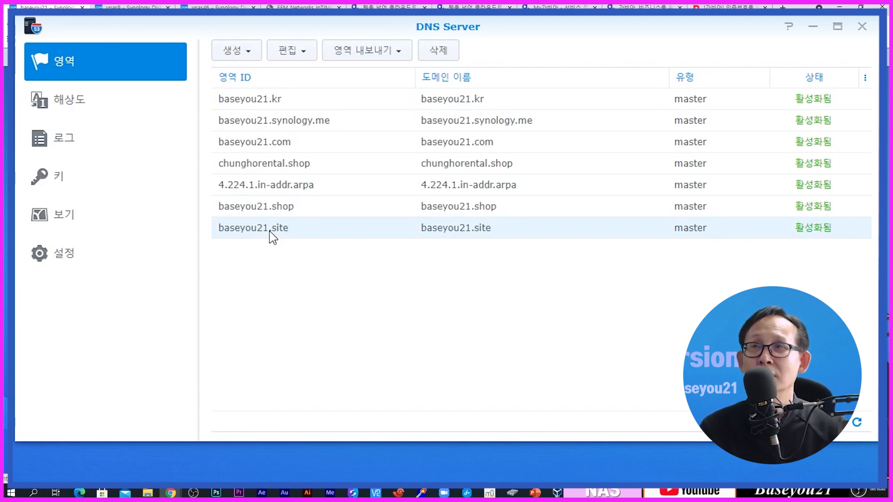
pyautogui.rightClick(270, 232)
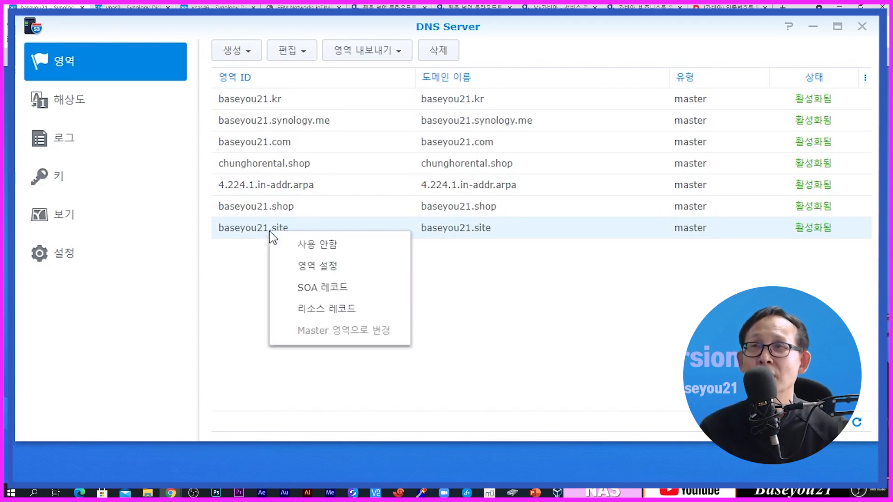
pyautogui.click(314, 289)
pyautogui.click(392, 127)
pyautogui.write('1.baseyou21.site')
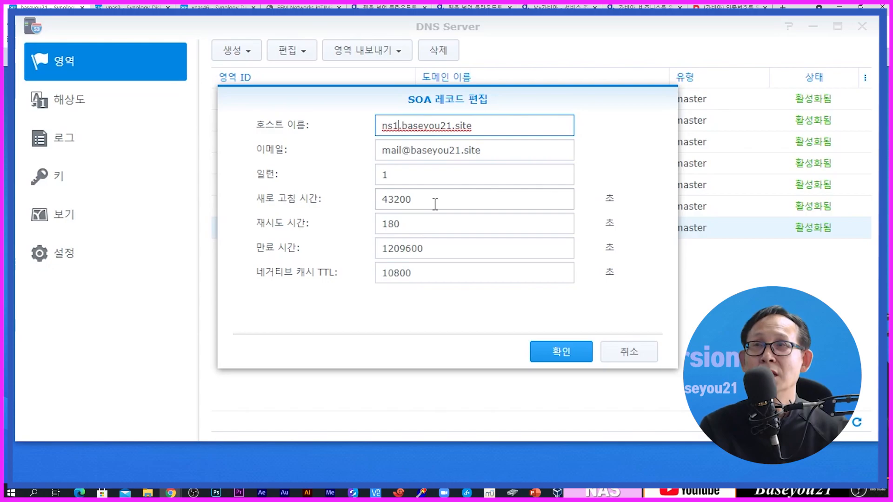
pyautogui.moveTo(435, 201); pyautogui.dragTo(335, 211)
pyautogui.write('27')
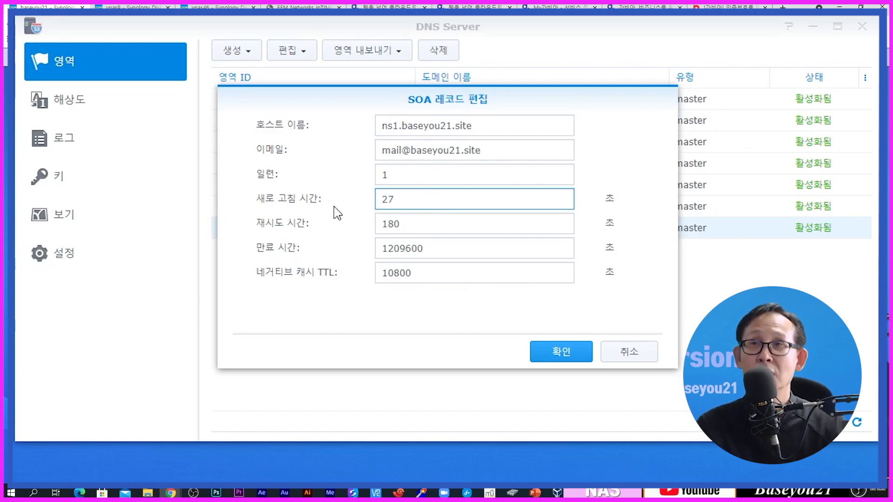
pyautogui.moveTo(475, 256); pyautogui.dragTo(353, 258)
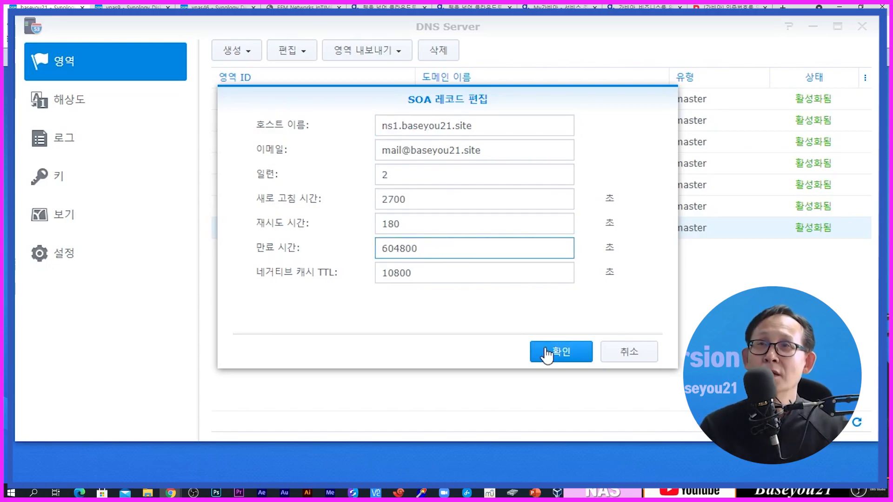
pyautogui.click(552, 349)
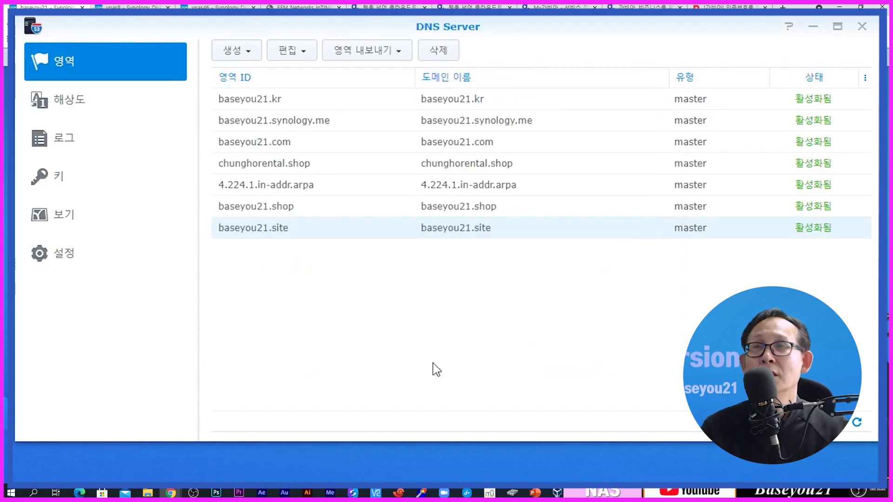
# Step: Reopen the SOA record, update the contact e-mail address, and save
pyautogui.rightClick(330, 234)
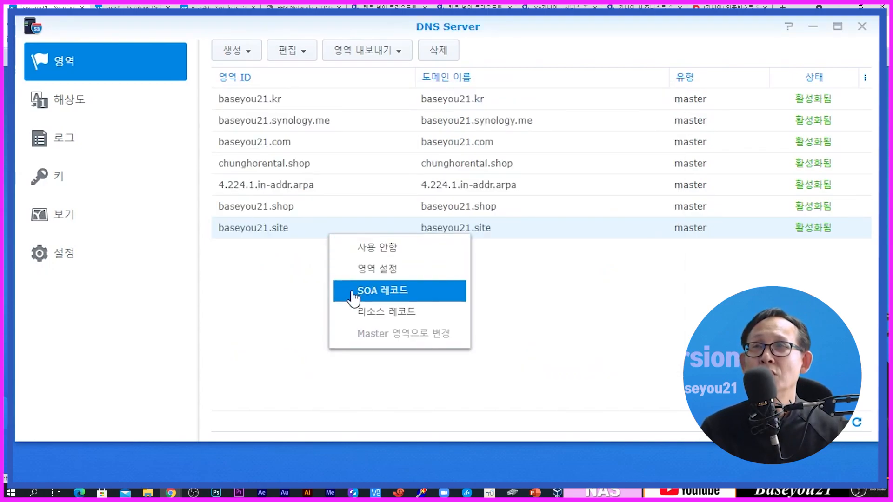
pyautogui.click(355, 291)
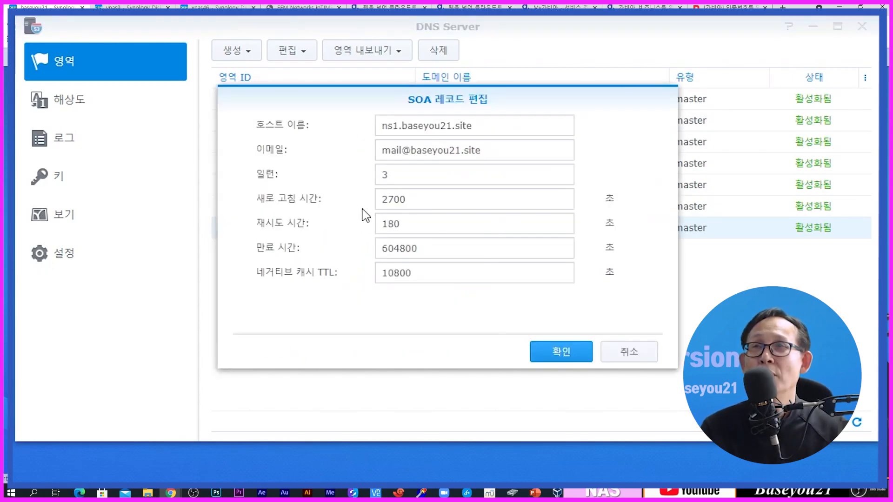
pyautogui.doubleClick(406, 149)
pyautogui.write('baseyou21')
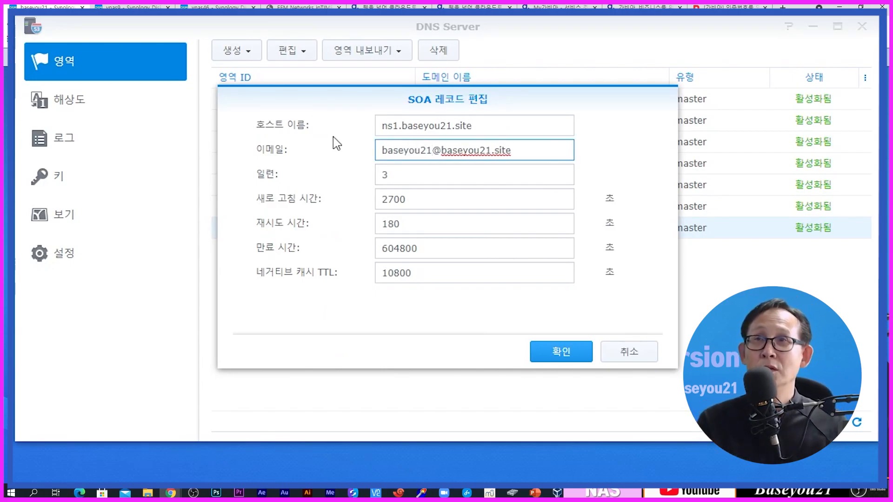
pyautogui.click(549, 353)
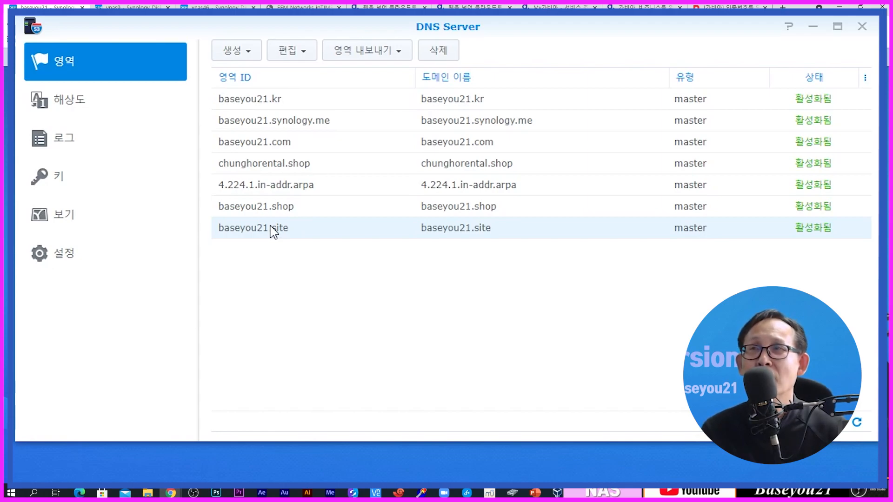
pyautogui.click(234, 52)
pyautogui.click(239, 75)
pyautogui.click(551, 40)
pyautogui.click(521, 89)
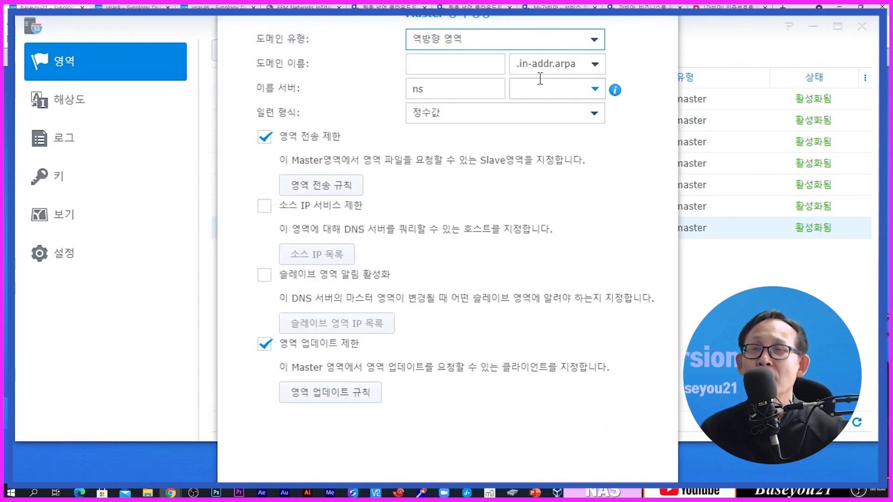
pyautogui.click(460, 63)
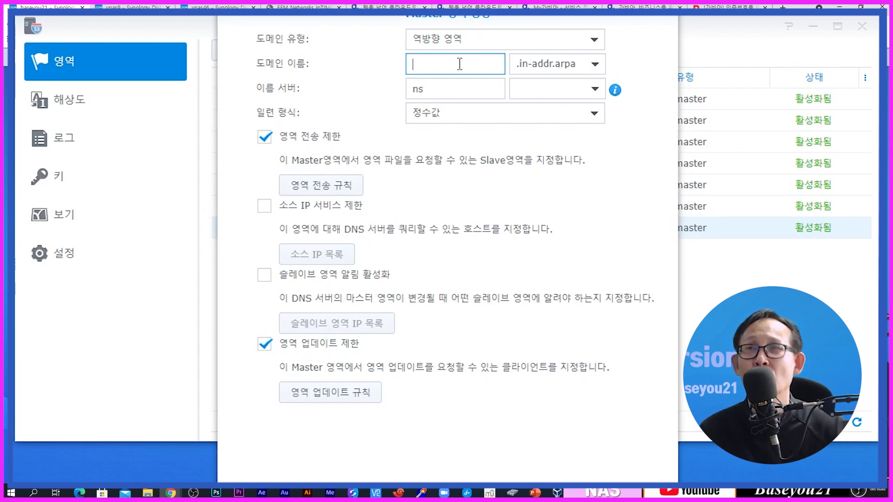
pyautogui.click(459, 90)
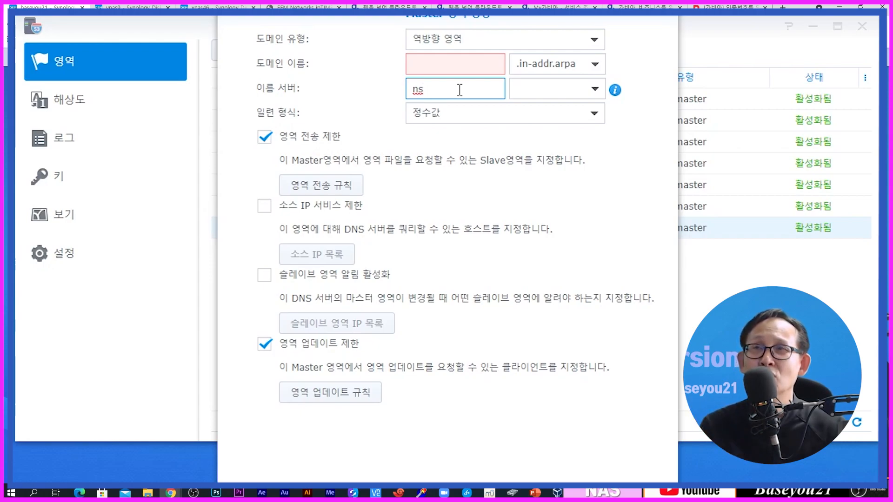
pyautogui.click(597, 93)
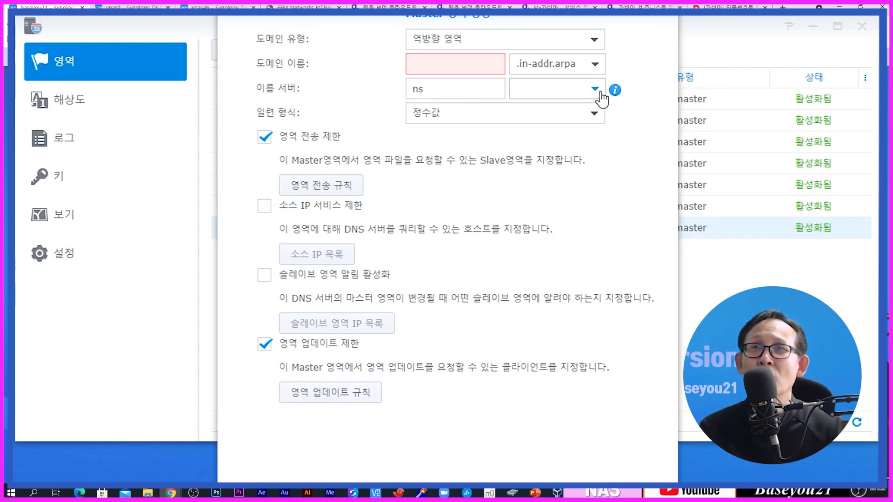
pyautogui.click(629, 106)
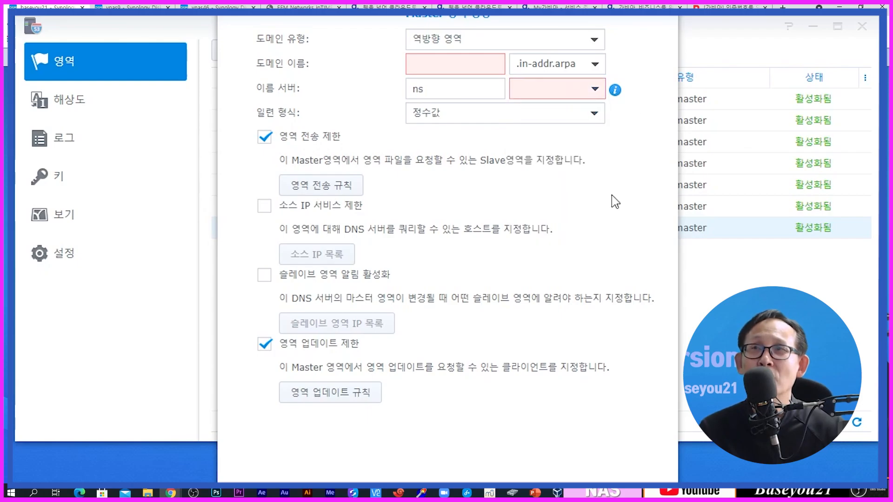
pyautogui.press('Escape')
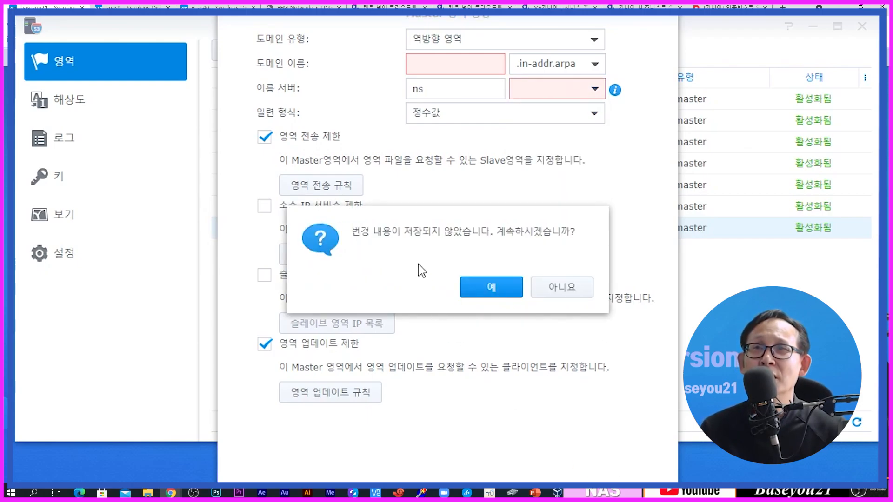
pyautogui.click(478, 294)
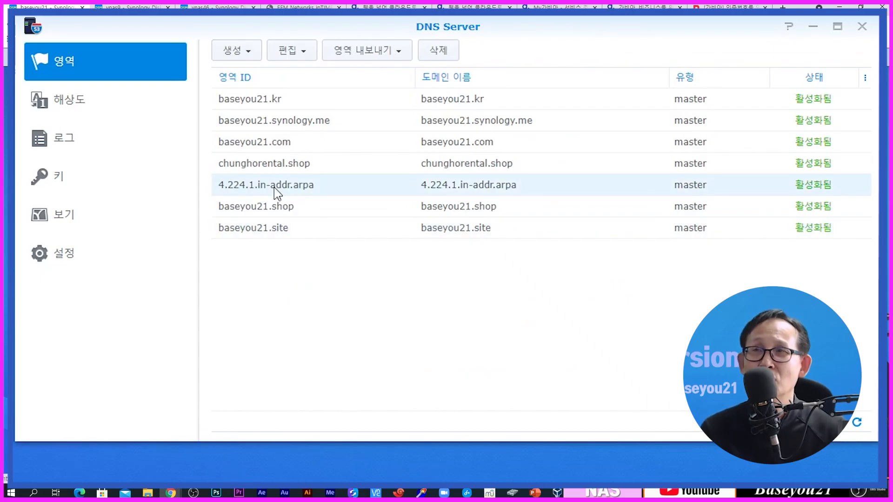
# Step: Change the baseyou21.site NS record's host to ns1.baseyou21.site
pyautogui.doubleClick(278, 231)
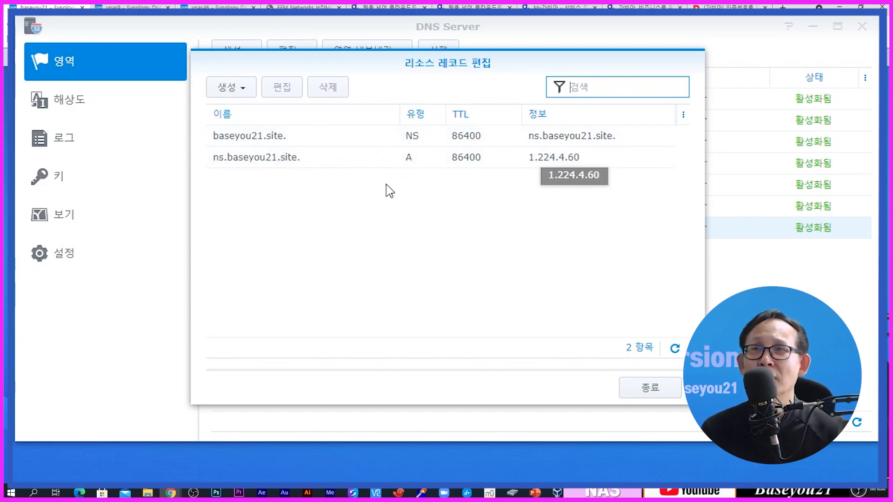
pyautogui.doubleClick(313, 145)
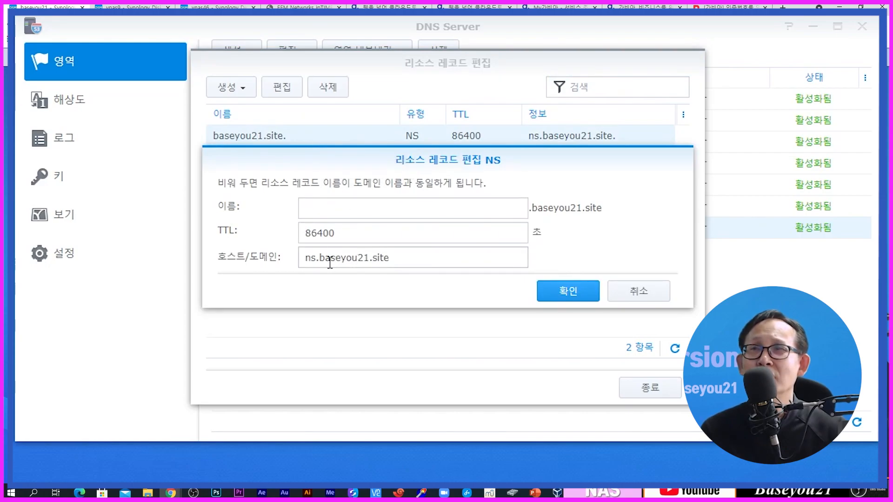
pyautogui.click(316, 262)
pyautogui.write('1')
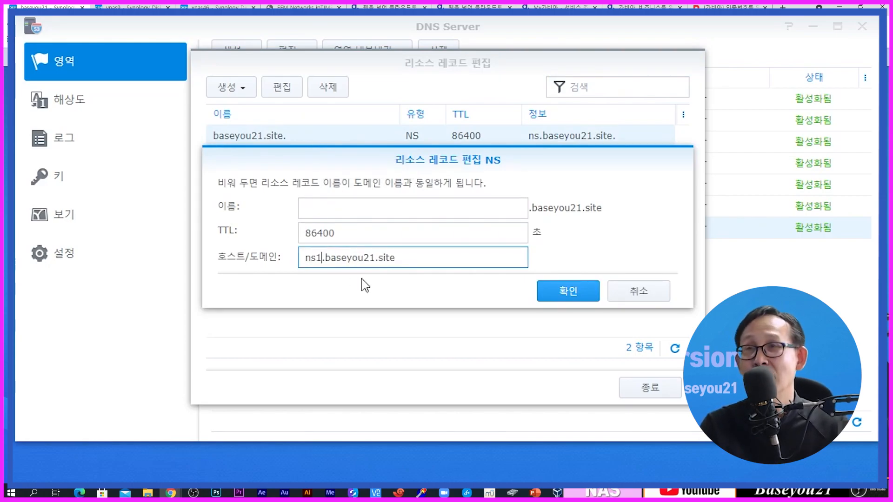
pyautogui.click(550, 286)
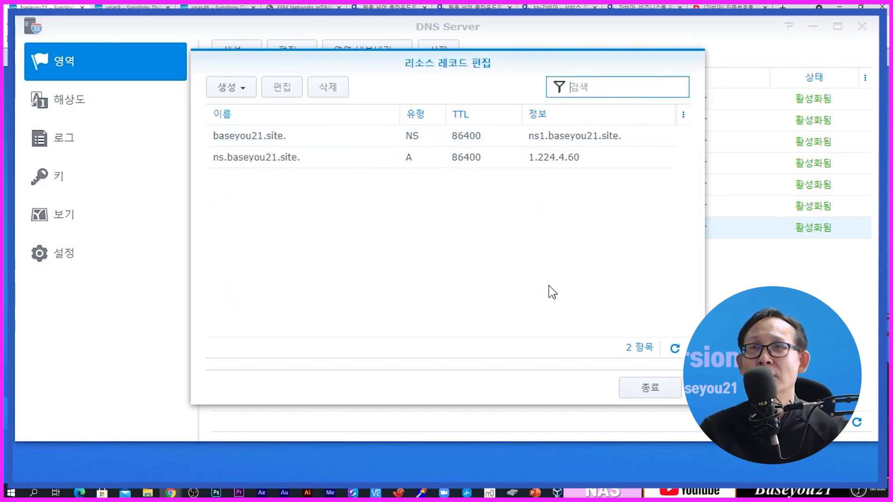
# Step: Rename the name server's A record to ns1, keeping IP 1.224.4.60
pyautogui.doubleClick(338, 166)
pyautogui.doubleClick(331, 208)
pyautogui.write('ns1')
pyautogui.moveTo(400, 258); pyautogui.dragTo(254, 255)
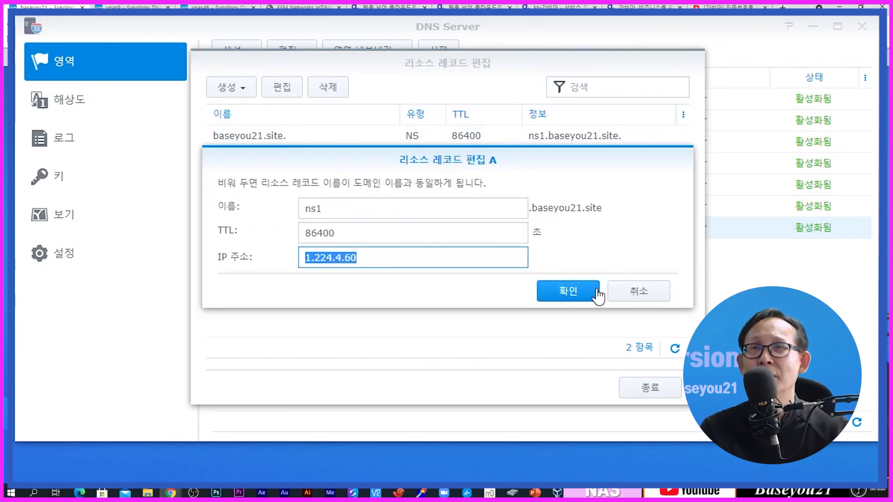
pyautogui.click(535, 296)
pyautogui.click(568, 292)
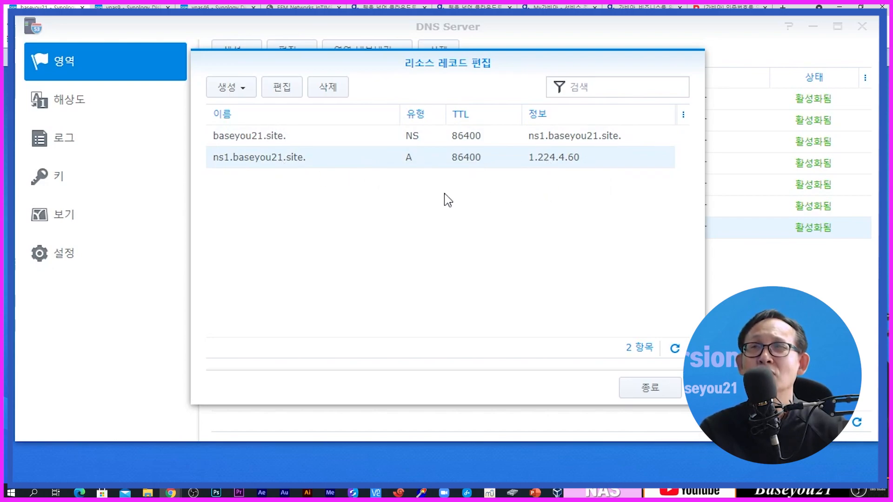
# Step: Create an A record with a blank name and IP 1.224.4.60
pyautogui.click(235, 93)
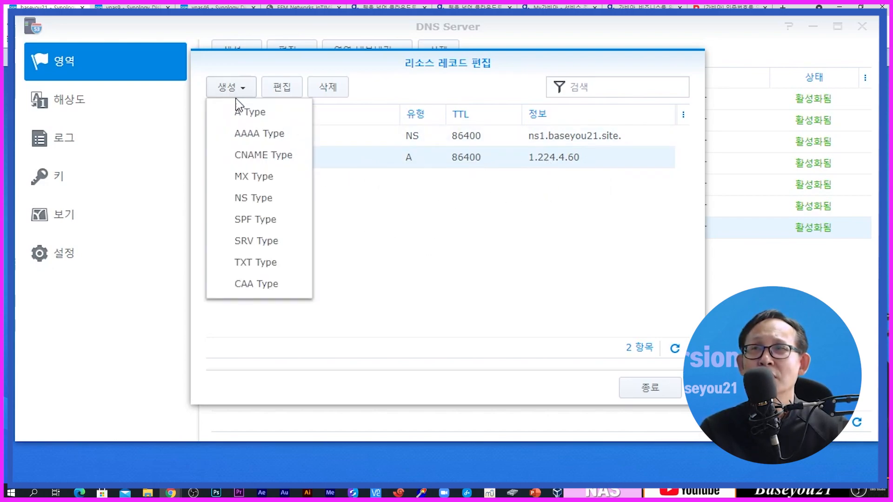
pyautogui.click(236, 112)
pyautogui.click(322, 258)
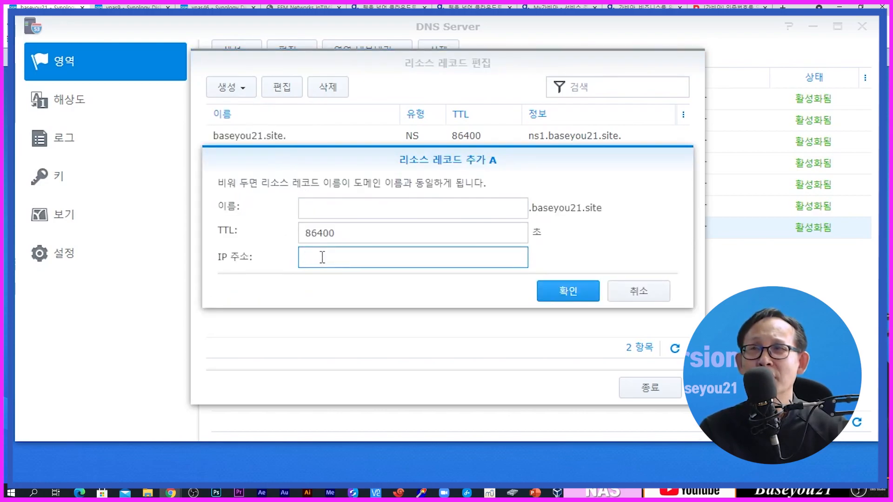
pyautogui.write('1.')
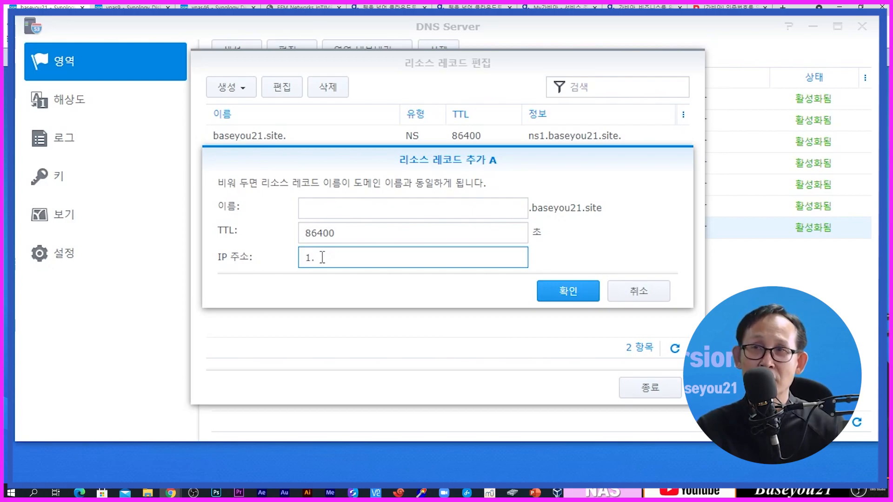
pyautogui.write('224.4.60')
pyautogui.click(566, 291)
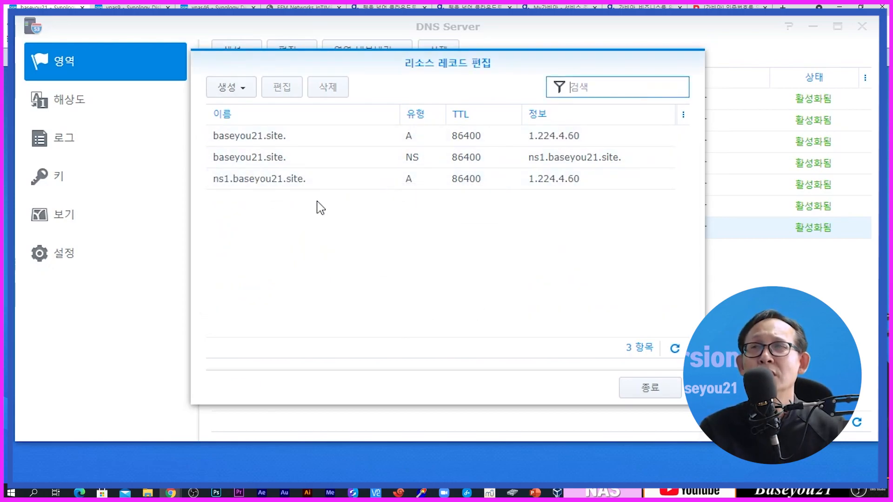
# Step: Create a CNAME record with name www and canonical name baseyou21.site
pyautogui.click(242, 89)
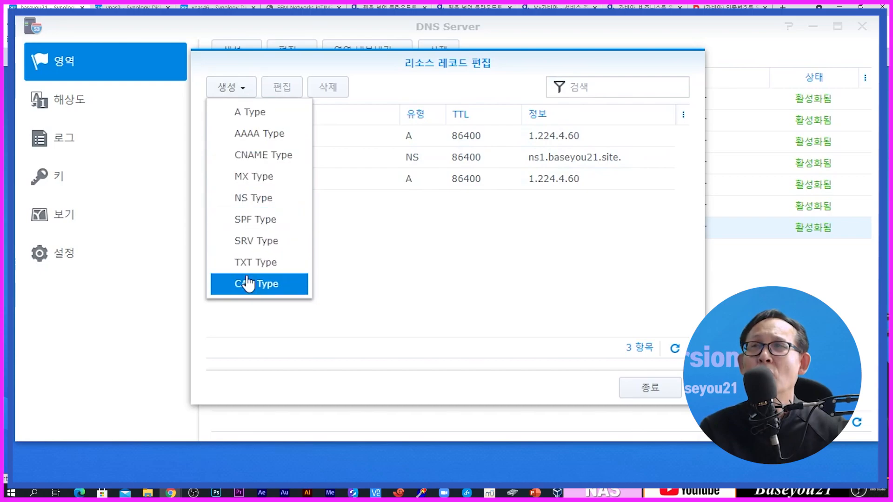
pyautogui.click(251, 156)
pyautogui.click(402, 205)
pyautogui.write('www')
pyautogui.click(371, 261)
pyautogui.write('baseyou21')
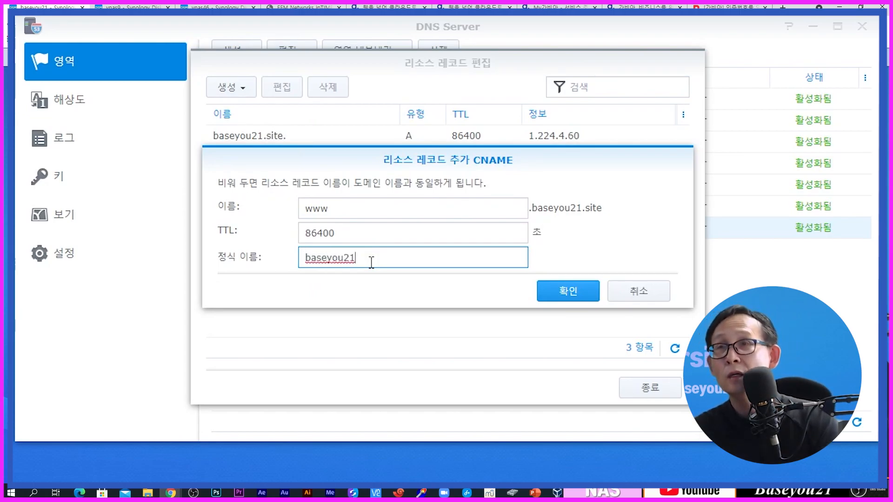
pyautogui.write('.site')
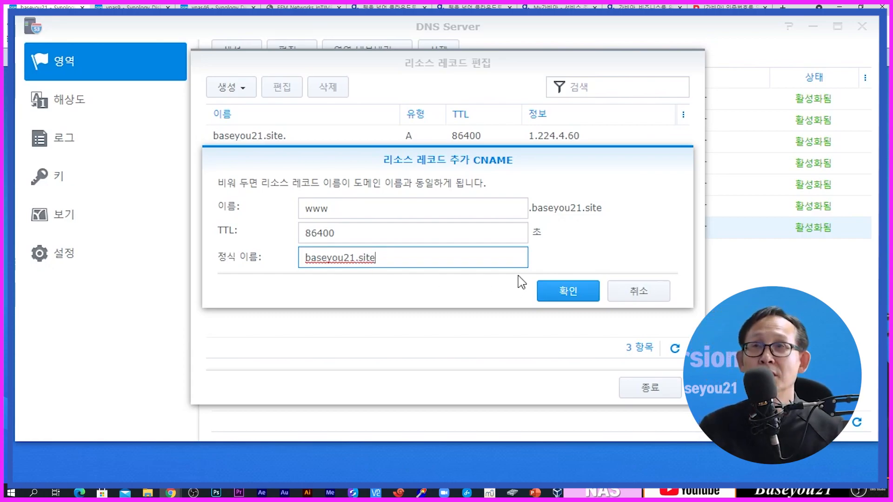
pyautogui.click(541, 291)
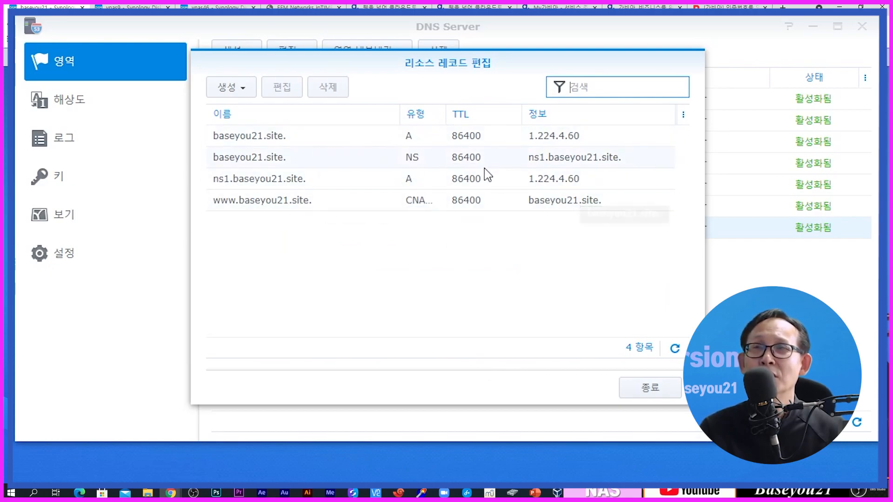
pyautogui.click(235, 90)
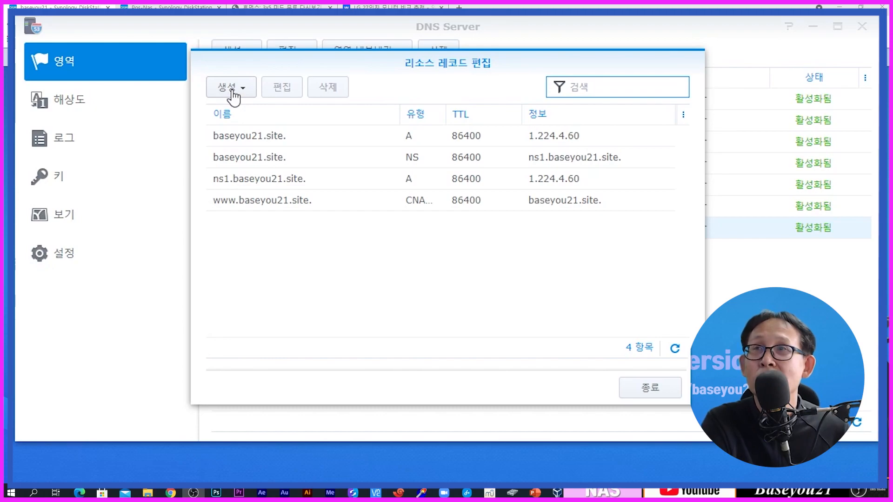
# Step: Add an A record named ns2 with IP address 115.23.16.192
pyautogui.click(233, 93)
pyautogui.click(238, 112)
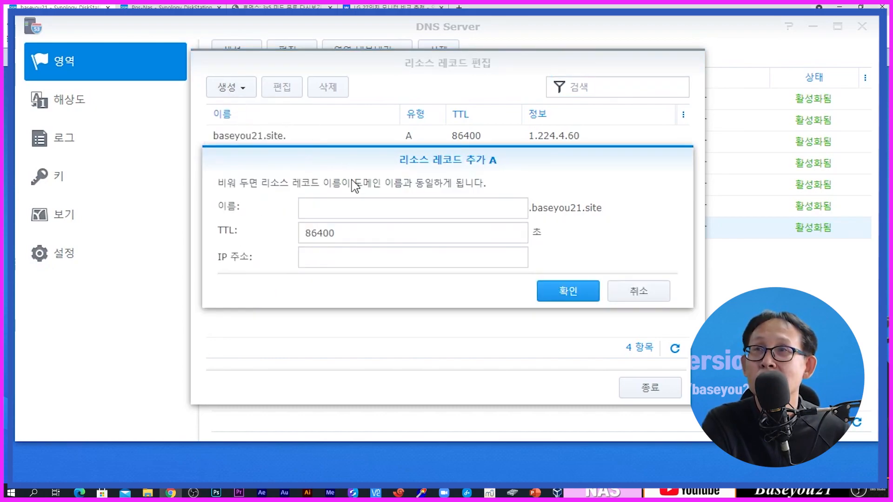
pyautogui.click(370, 213)
pyautogui.write('ns2')
pyautogui.click(370, 255)
pyautogui.write('115.23.16.192')
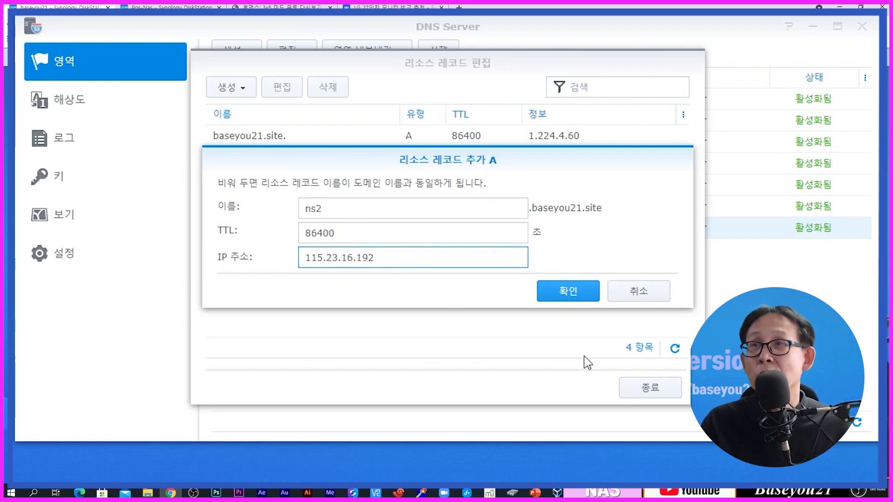
pyautogui.click(570, 300)
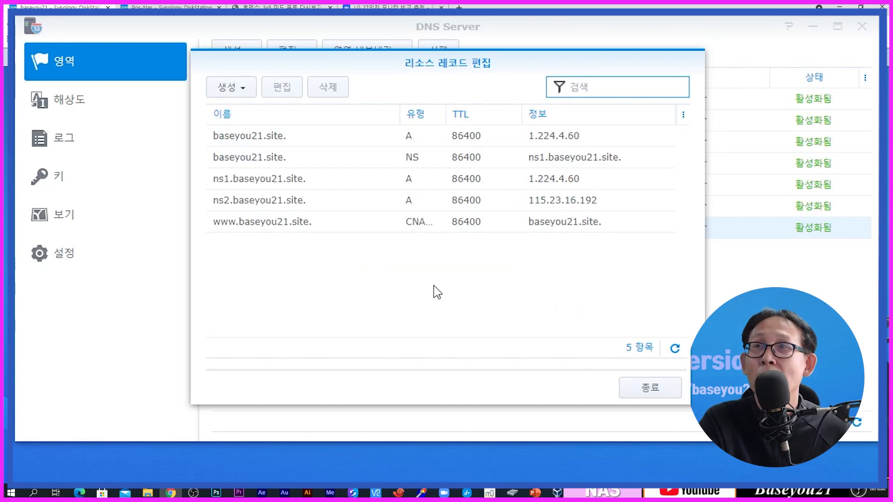
# Step: Add an NS record with host ns2.baseyou21.site
pyautogui.click(227, 88)
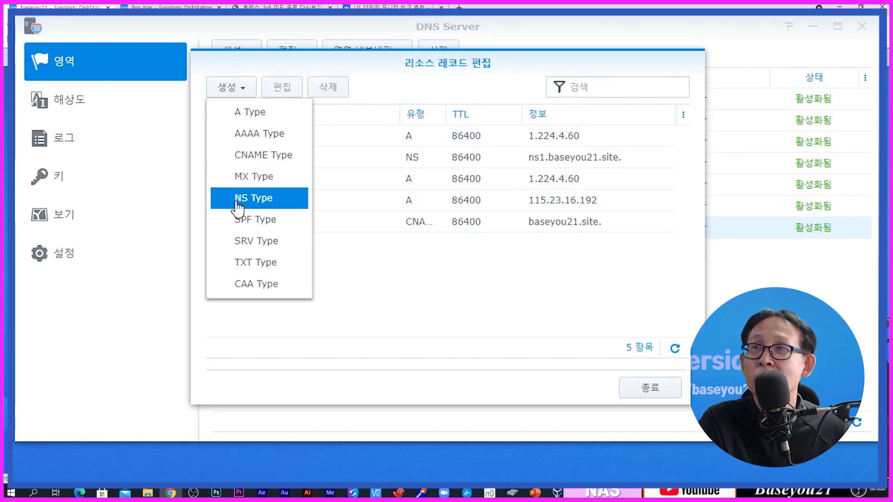
pyautogui.click(238, 207)
pyautogui.click(335, 261)
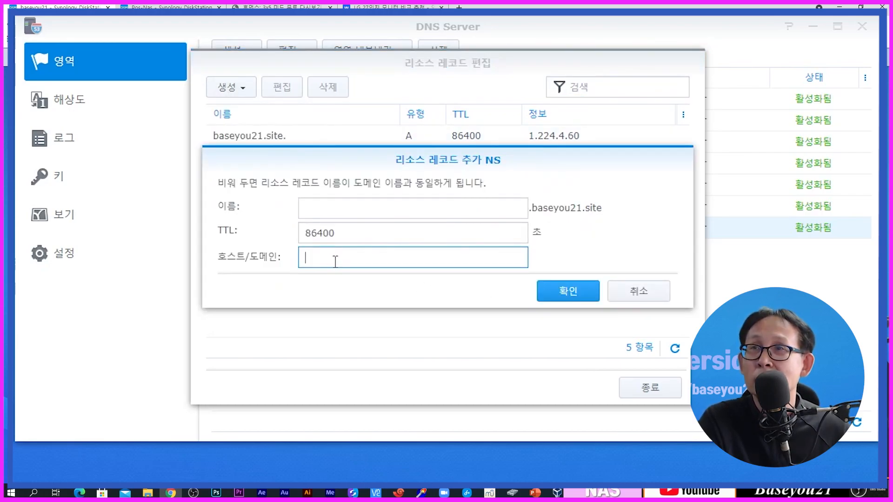
pyautogui.write('ns2.baseyou21.')
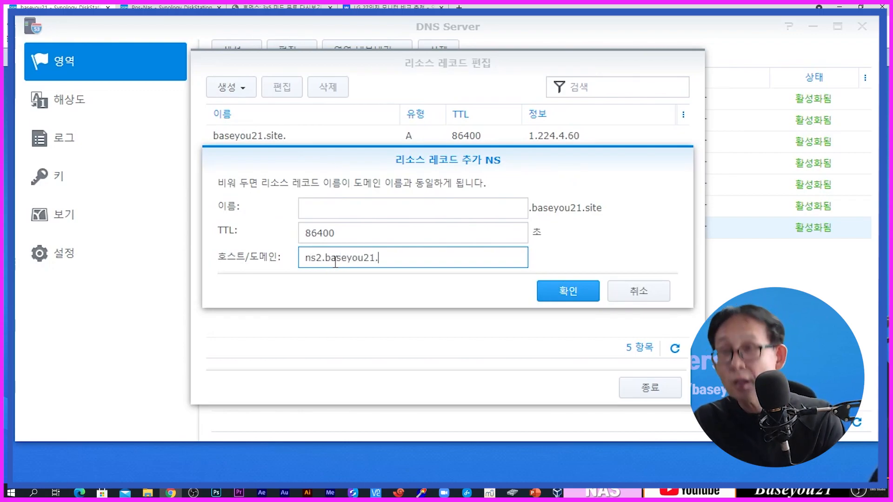
pyautogui.write('si')
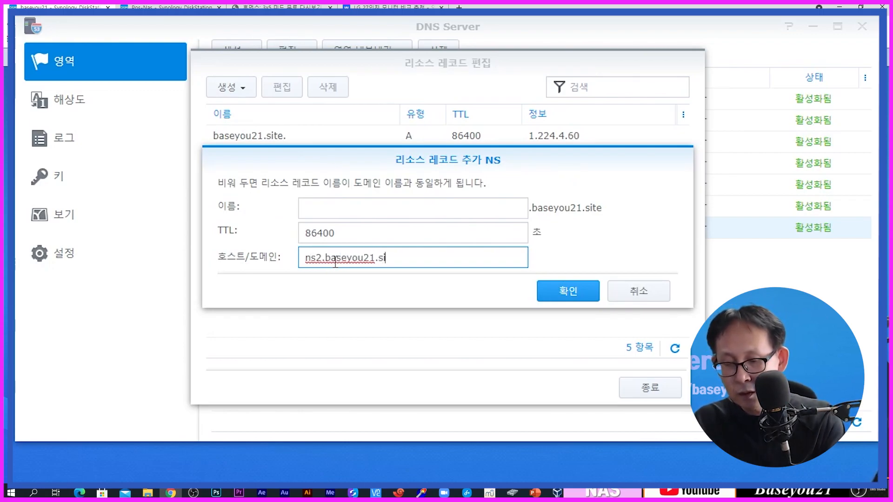
pyautogui.write('te')
pyautogui.click(492, 278)
pyautogui.click(541, 291)
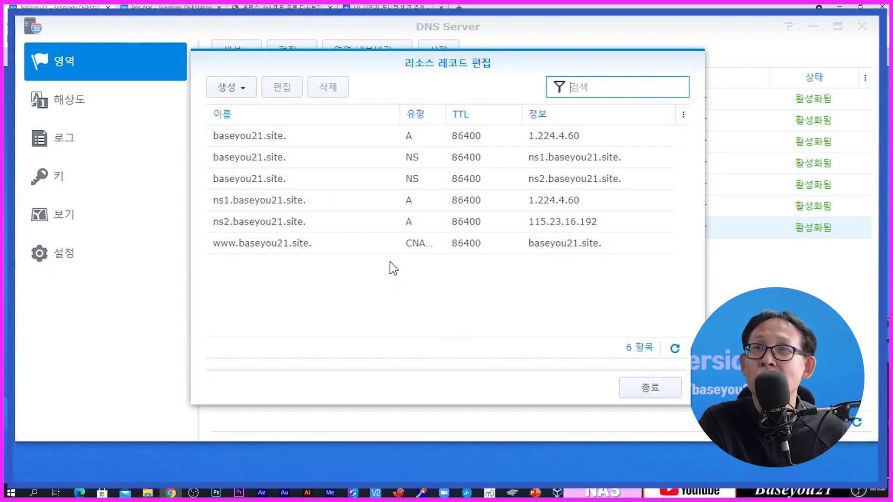
pyautogui.click(241, 137)
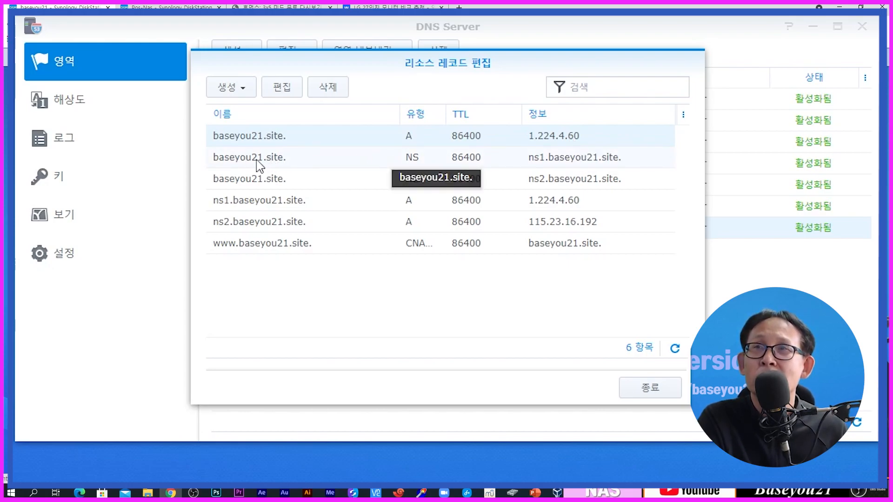
pyautogui.click(553, 167)
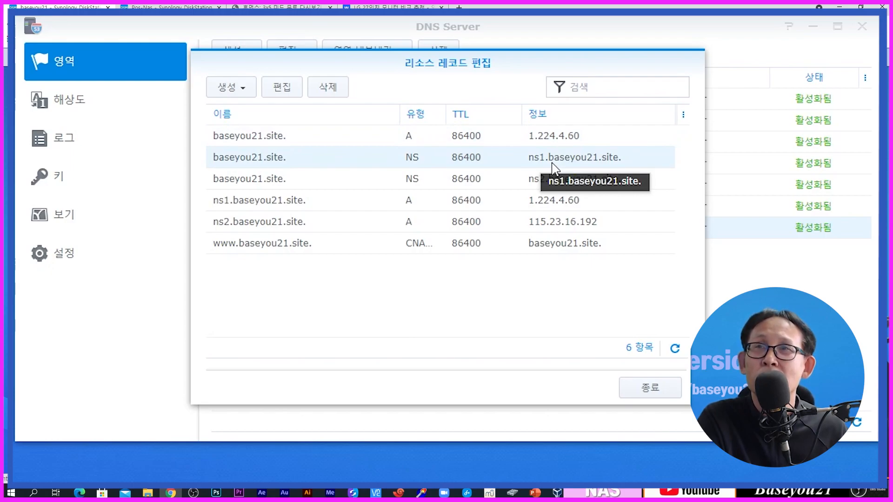
pyautogui.click(304, 180)
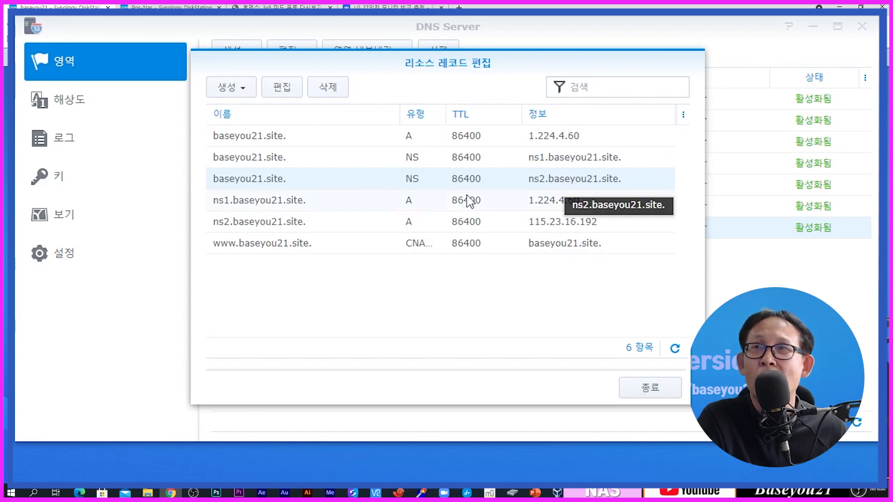
pyautogui.click(278, 204)
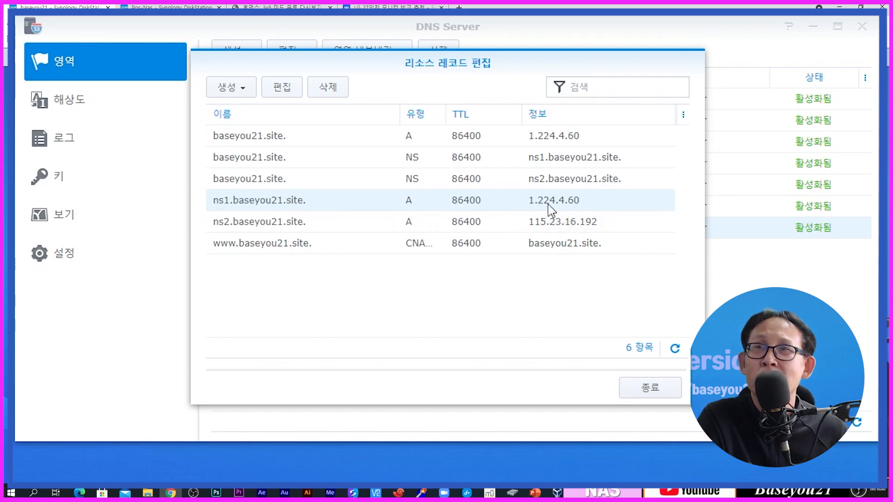
pyautogui.click(272, 226)
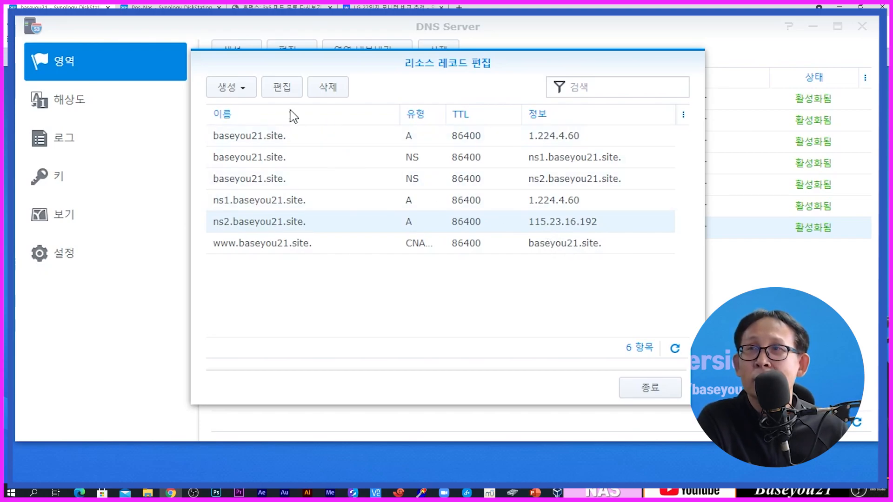
# Step: Add a bare-domain A record pointing to 115.23.16.192, then close the record list
pyautogui.click(240, 93)
pyautogui.click(246, 113)
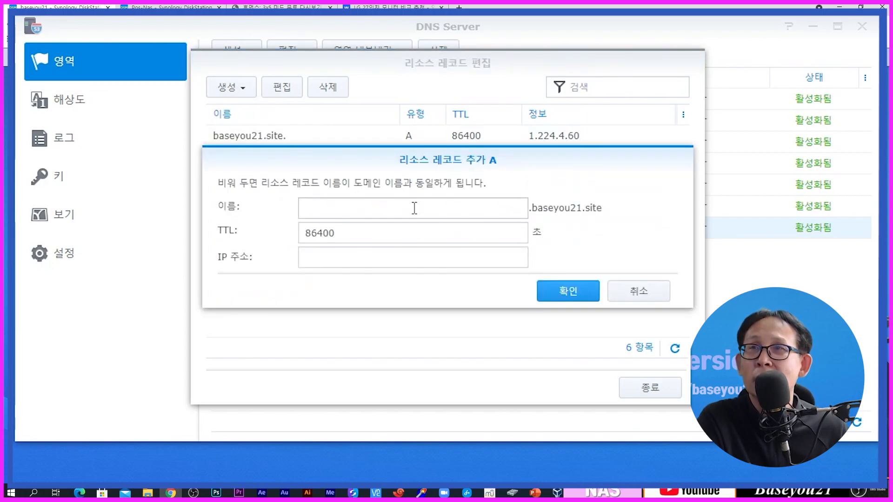
pyautogui.click(400, 264)
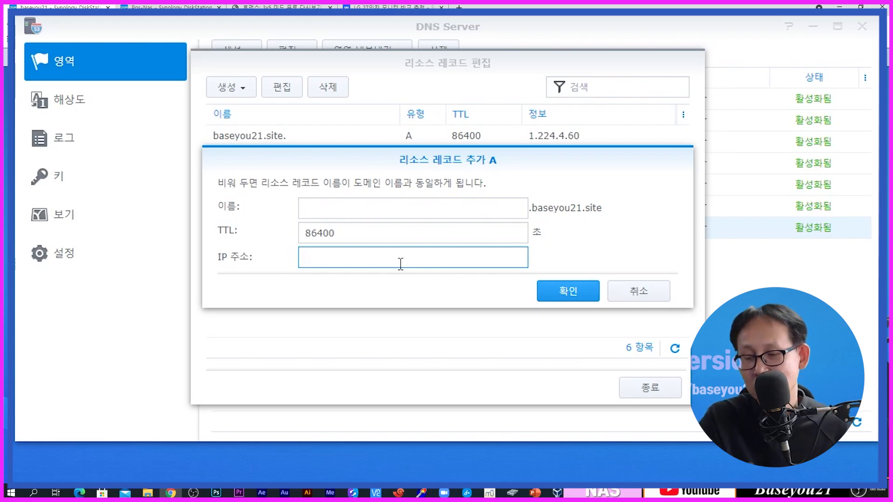
pyautogui.write('115.23.16.192')
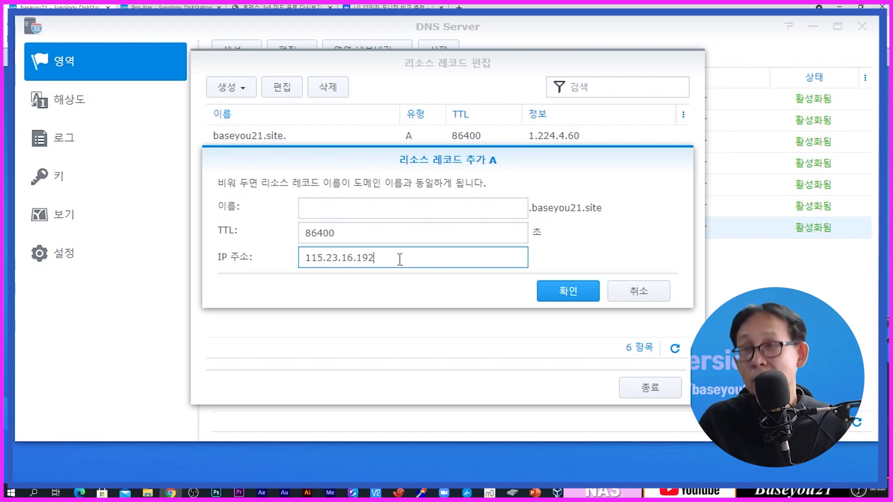
pyautogui.click(565, 298)
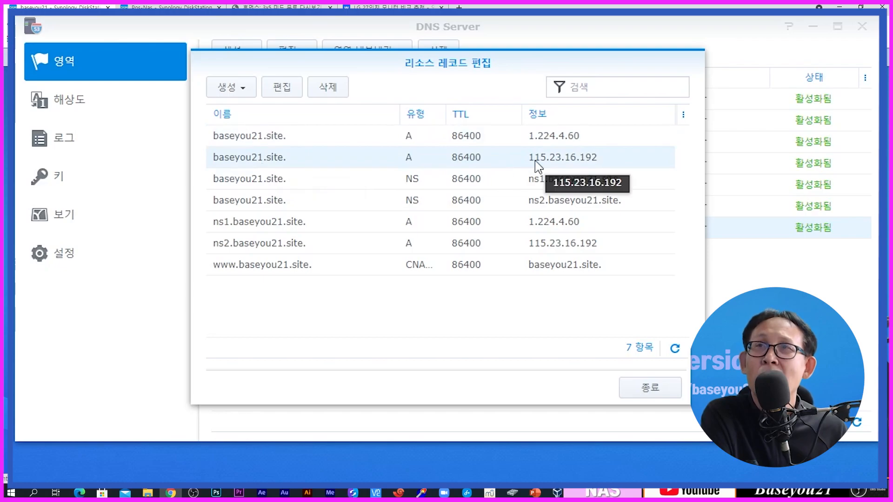
pyautogui.click(650, 388)
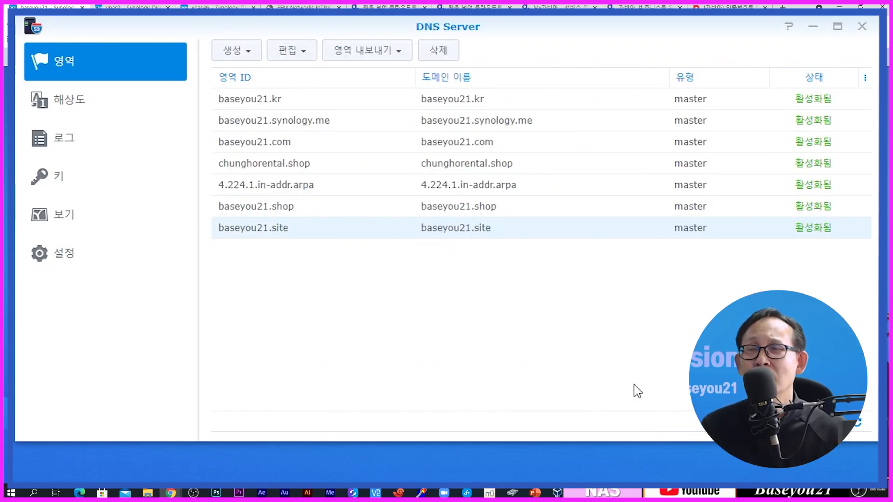
# Step: Open the 4.224.1.in-addr.arpa reverse zone's records and add an NS record ns1.baseyou21.site
pyautogui.click(298, 188)
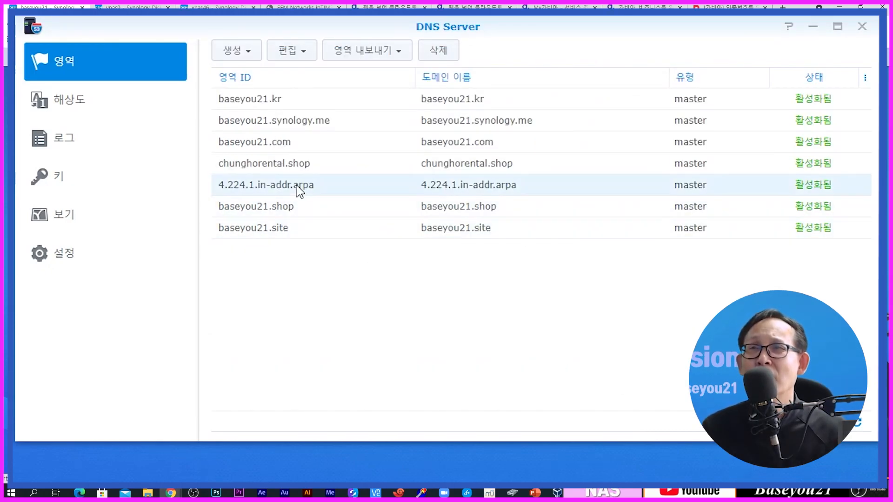
pyautogui.rightClick(298, 189)
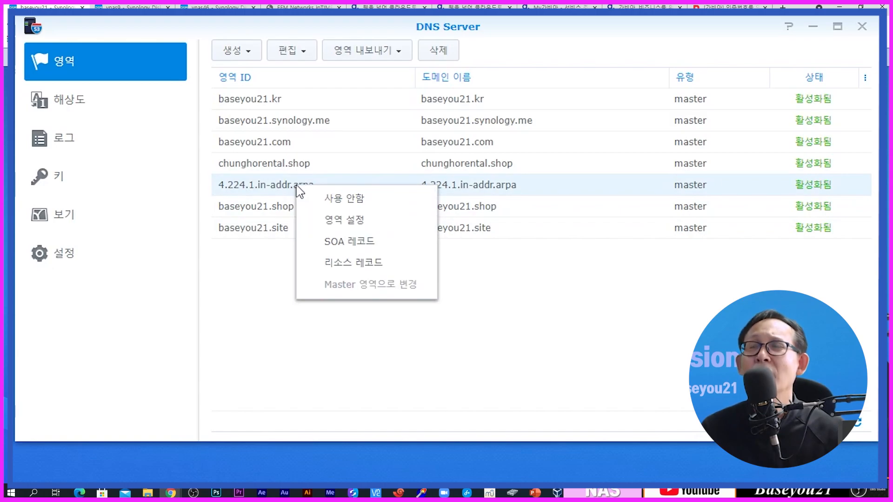
pyautogui.click(343, 264)
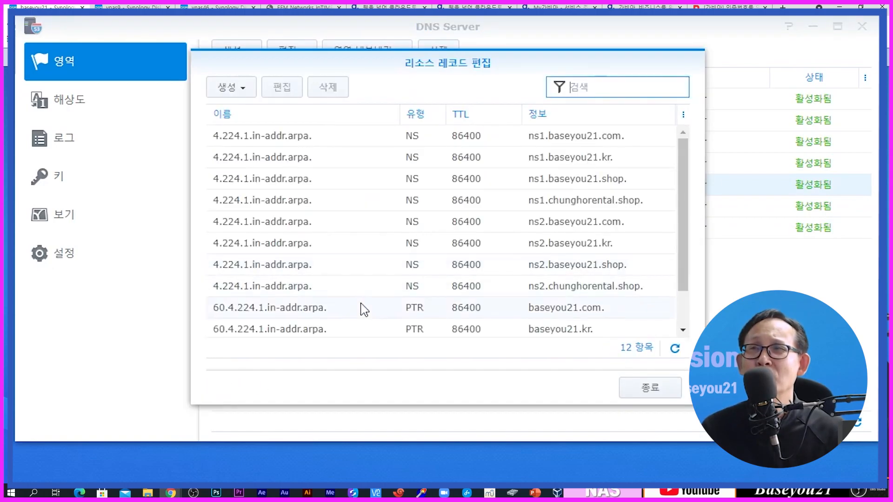
pyautogui.click(230, 91)
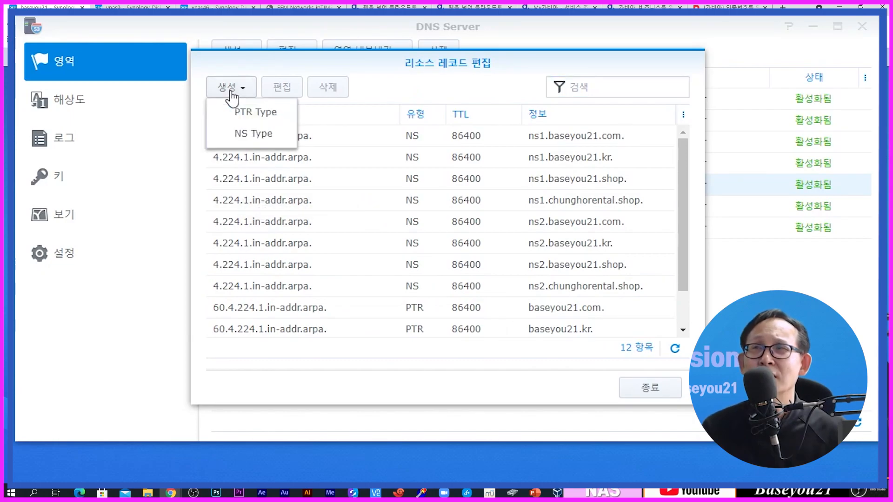
pyautogui.click(234, 134)
pyautogui.moveTo(378, 165); pyautogui.dragTo(358, 229)
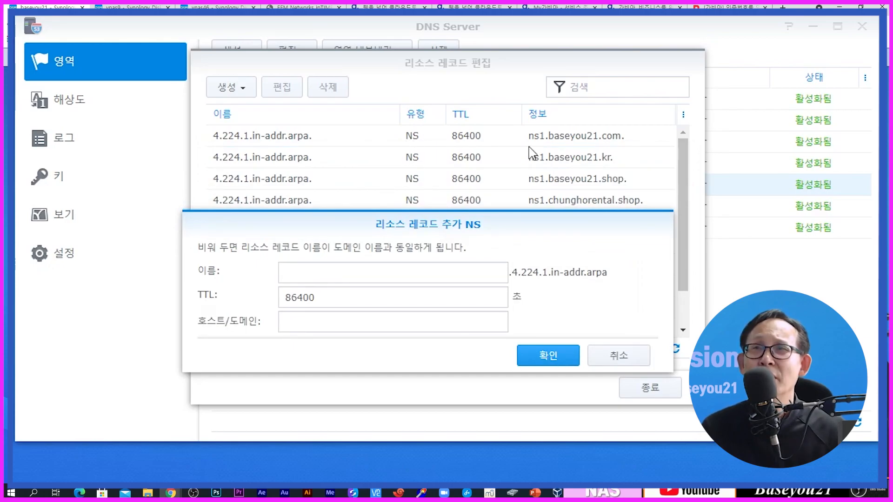
pyautogui.click(303, 320)
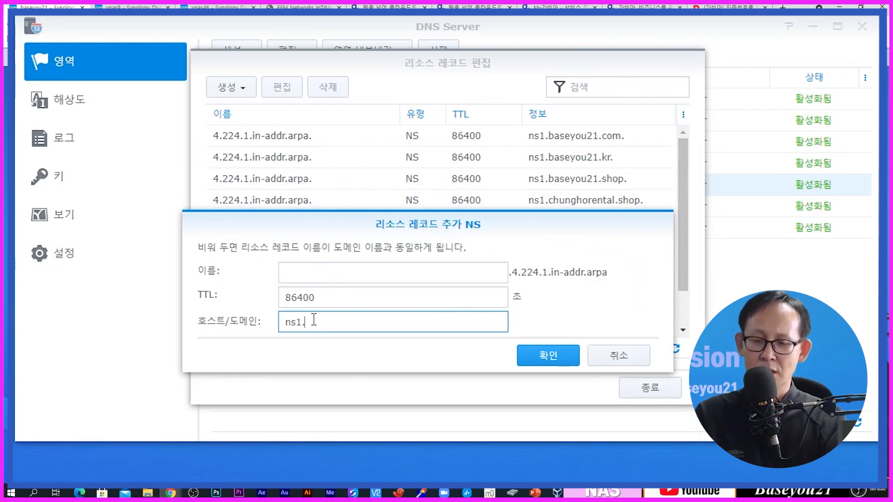
pyautogui.write('ns1.baseyou21')
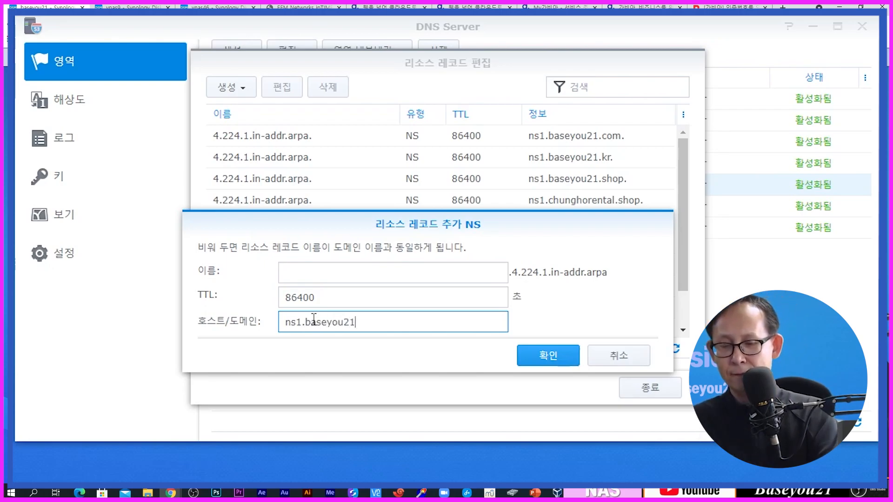
pyautogui.write('.site')
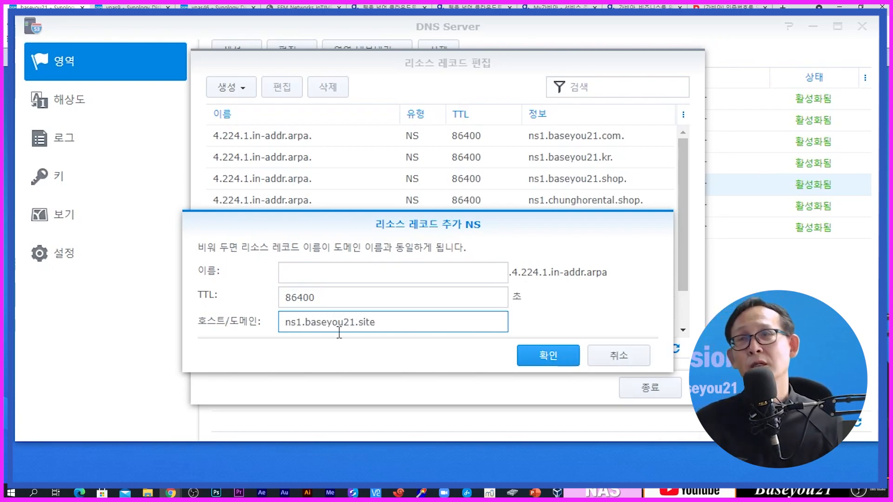
pyautogui.moveTo(403, 323); pyautogui.dragTo(186, 315)
pyautogui.hotkey('ctrl', 'c')
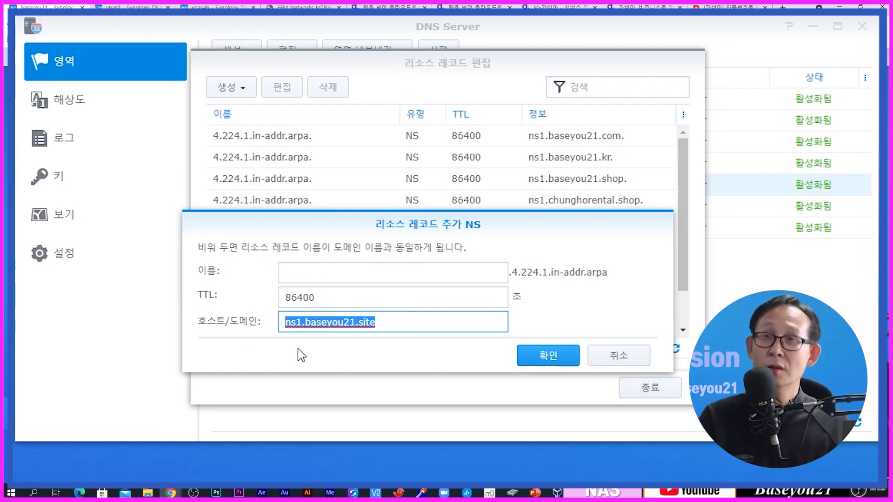
pyautogui.click(530, 355)
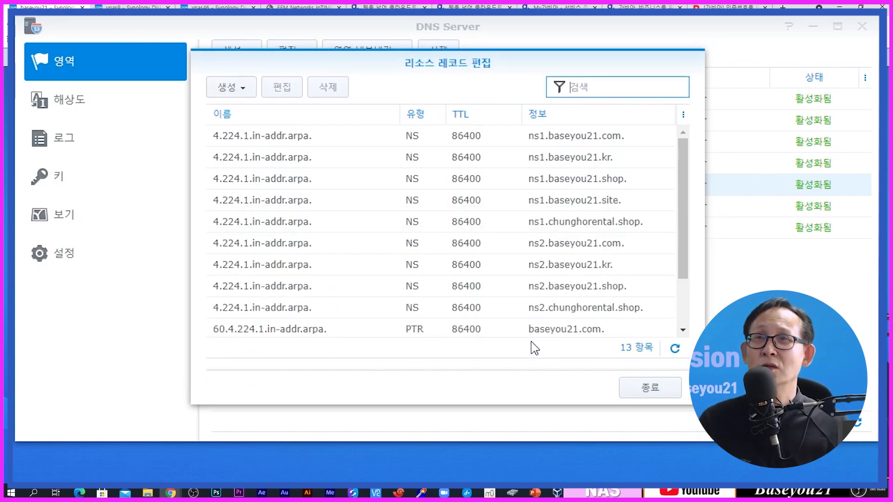
# Step: Add a second reverse-zone NS record for ns2.baseyou21.site
pyautogui.click(234, 91)
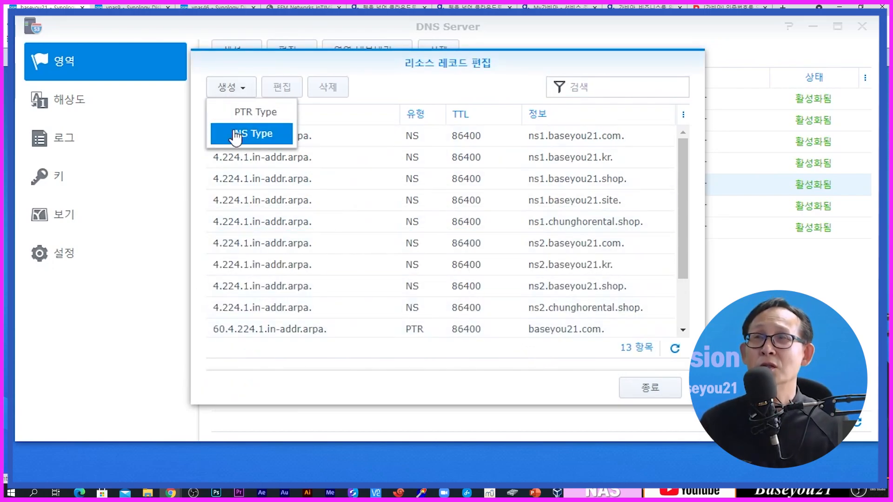
pyautogui.click(240, 135)
pyautogui.click(355, 264)
pyautogui.hotkey('ctrl', 'v')
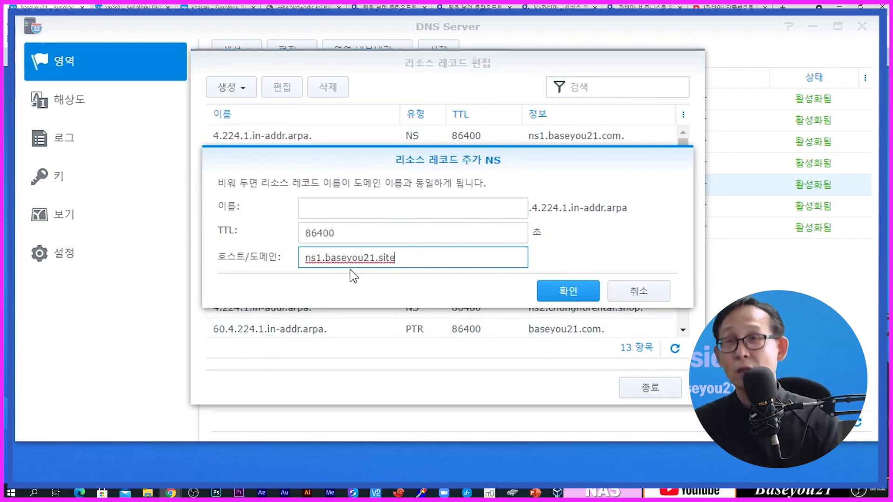
pyautogui.press('Left')
pyautogui.press('Left')
pyautogui.press('Left')
pyautogui.press('Left')
pyautogui.press('Left')
pyautogui.press('Left')
pyautogui.press('Left')
pyautogui.press('Left')
pyautogui.press('Left')
pyautogui.press('Left')
pyautogui.press('Left')
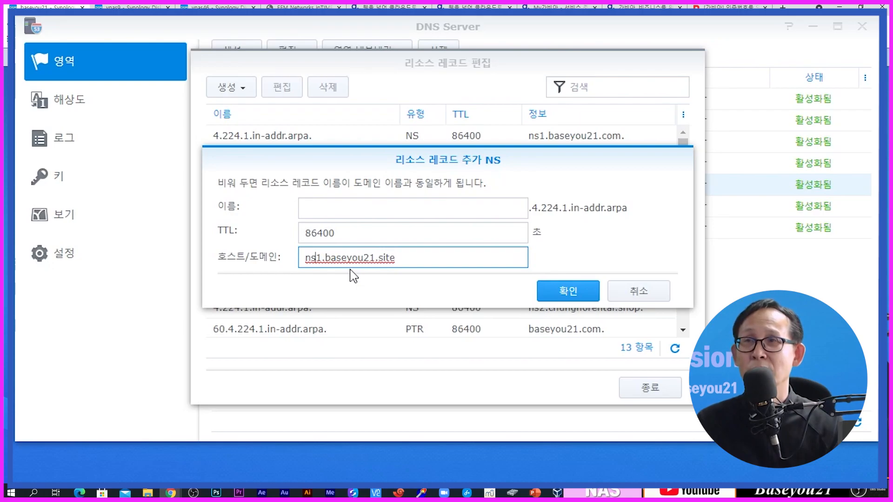
pyautogui.press('BackSpace')
pyautogui.write('2')
pyautogui.click(541, 291)
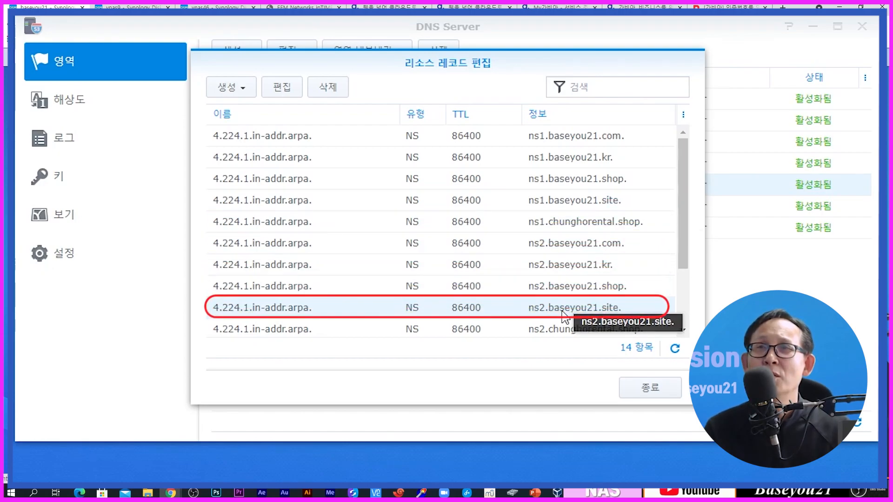
pyautogui.scroll(-3, 565, 317)
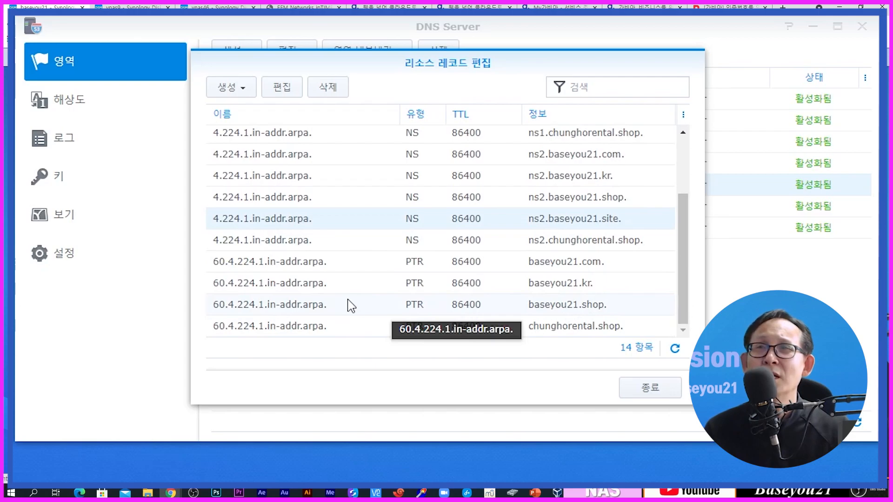
pyautogui.click(542, 305)
# Step: Create a PTR record with name 60 and host baseyou21.site, then close the record list
pyautogui.click(225, 91)
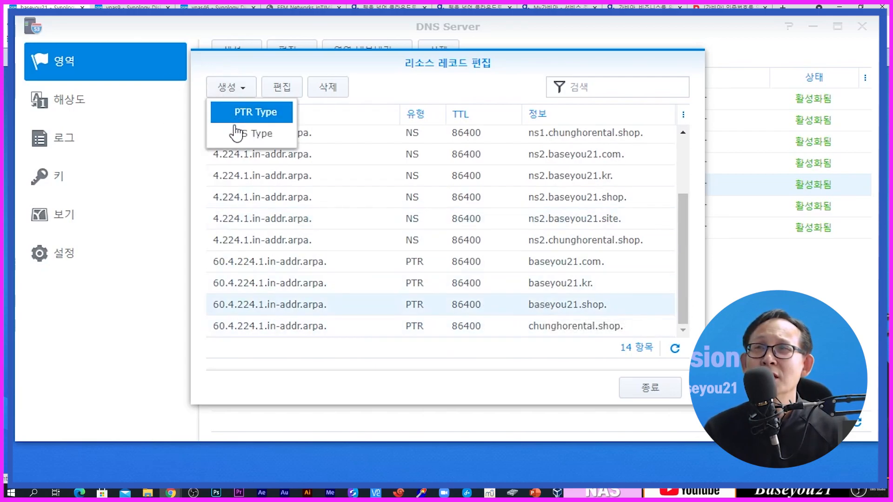
pyautogui.click(235, 132)
pyautogui.click(374, 210)
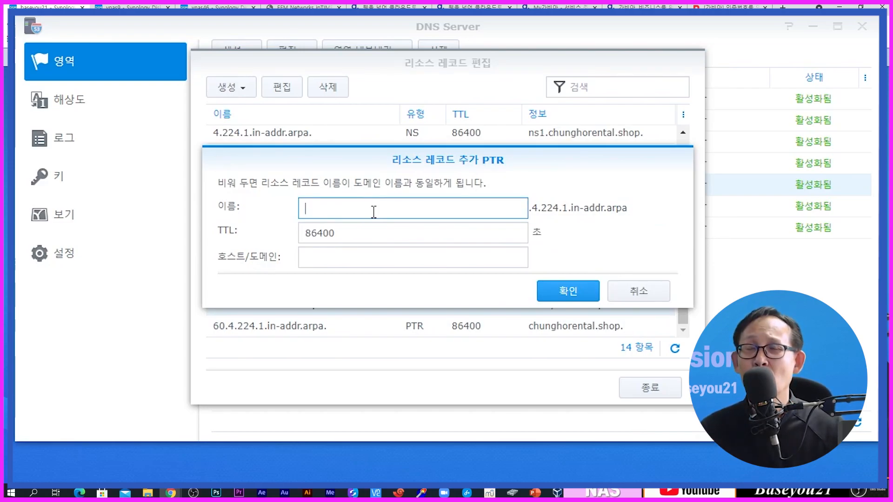
pyautogui.click(357, 254)
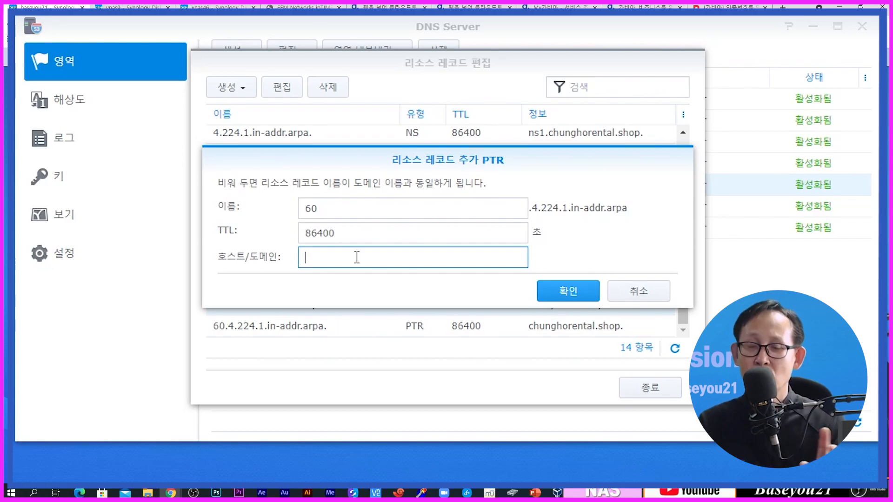
pyautogui.write('baseyou21.site')
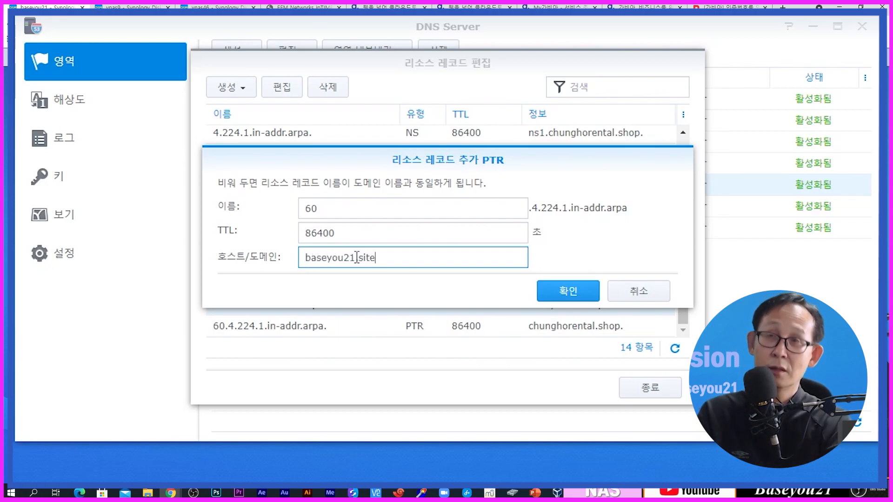
pyautogui.click(544, 292)
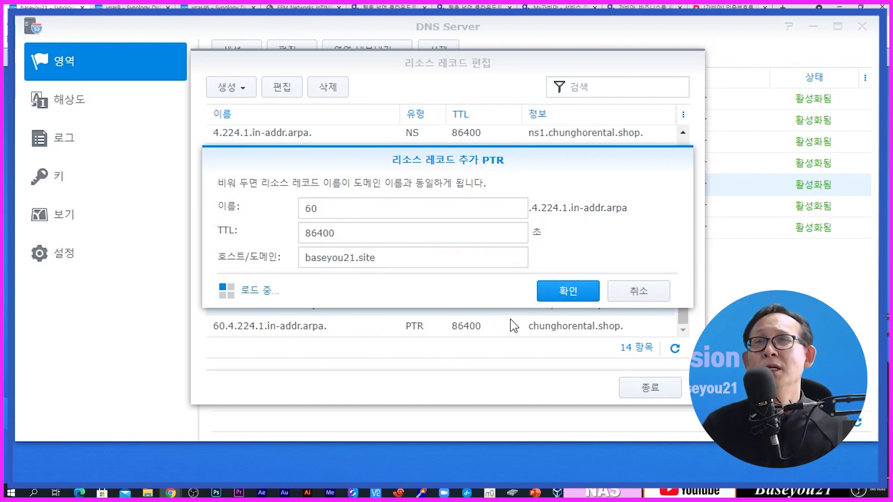
pyautogui.scroll(-3, 521, 328)
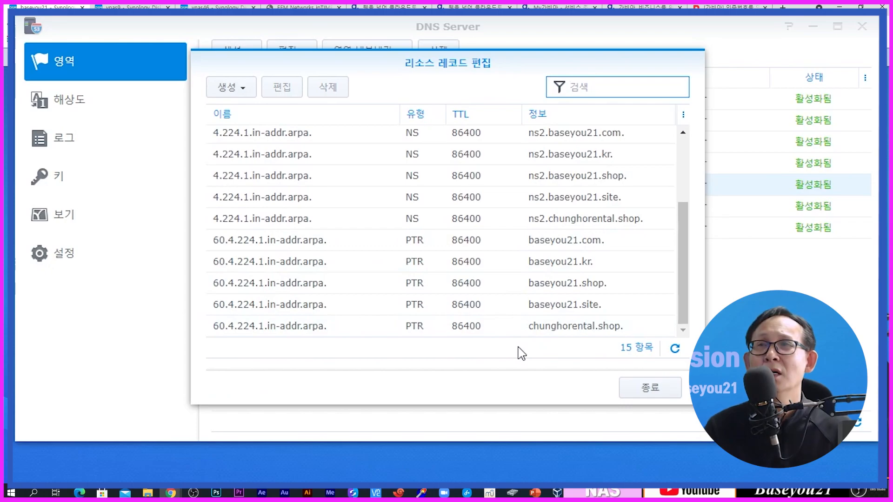
pyautogui.click(641, 389)
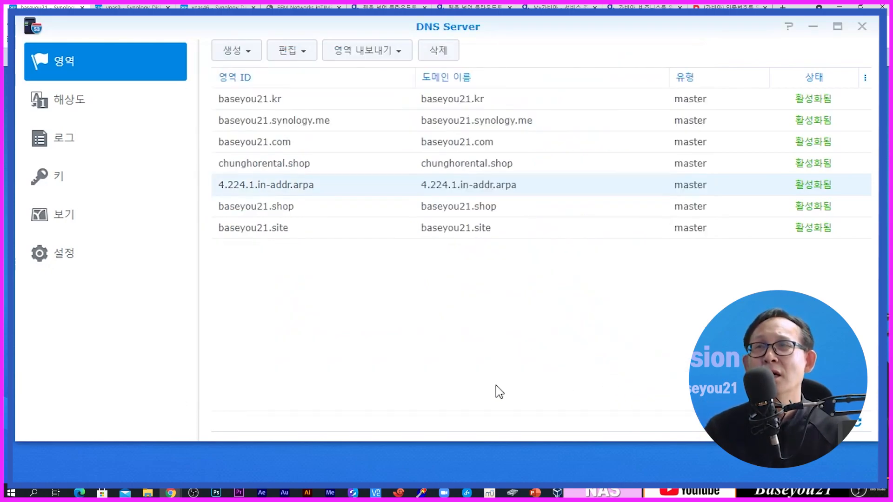
# Step: Select the baseyou21.site row among the seven master zones, then bring up Windows search
pyautogui.click(286, 236)
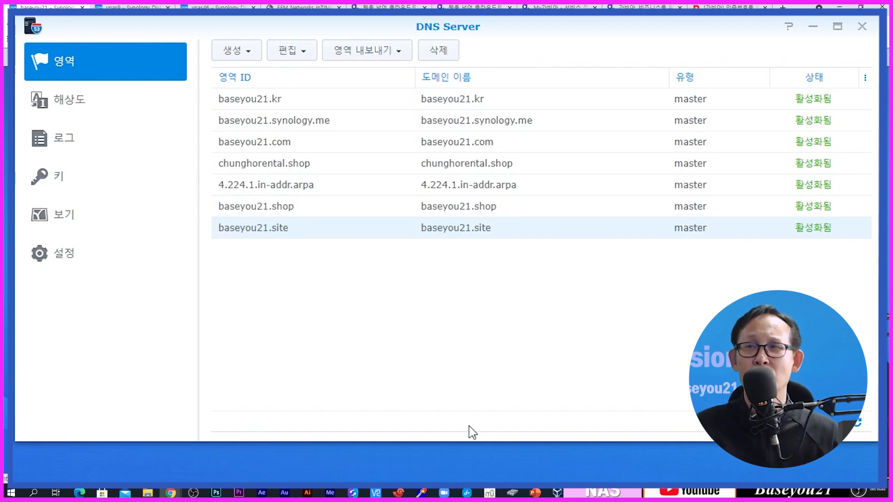
pyautogui.click(34, 494)
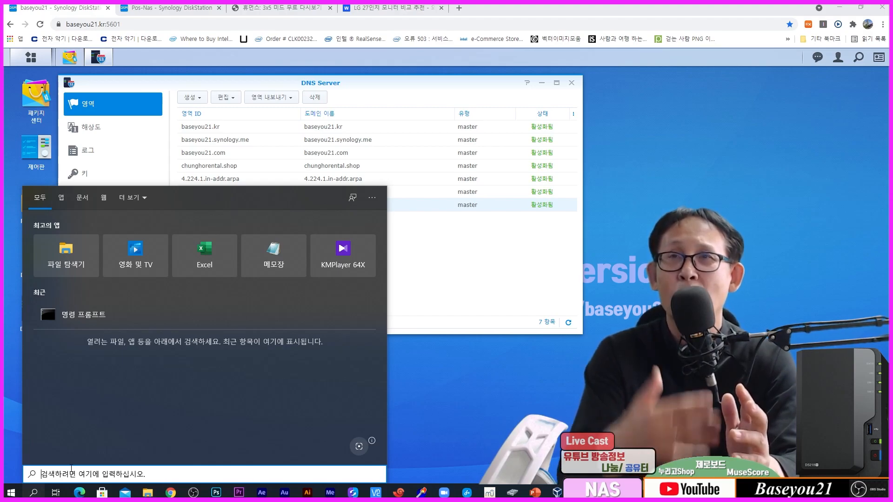
# Step: Run nslookup baseyou21.site in Command Prompt, confirming 1.224.4.60 and 115.23.16.192, then close it
pyautogui.write('cmd')
pyautogui.press('Return')
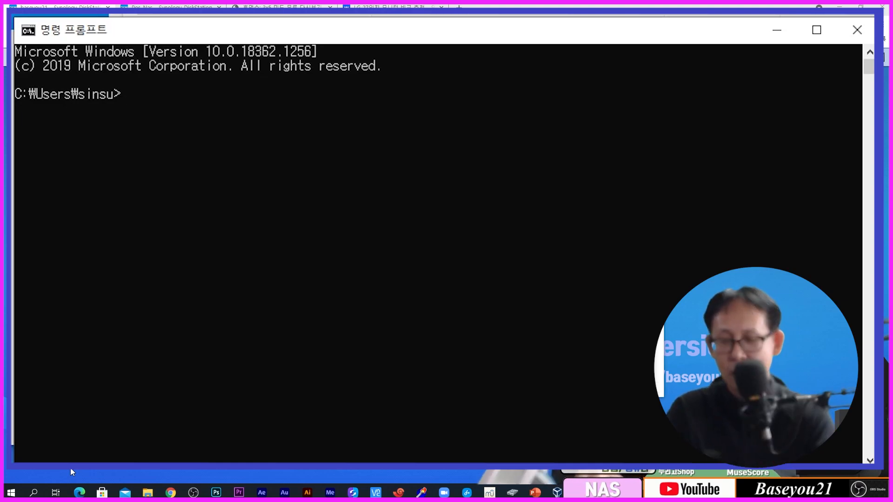
pyautogui.write('ookup baseyou21.site')
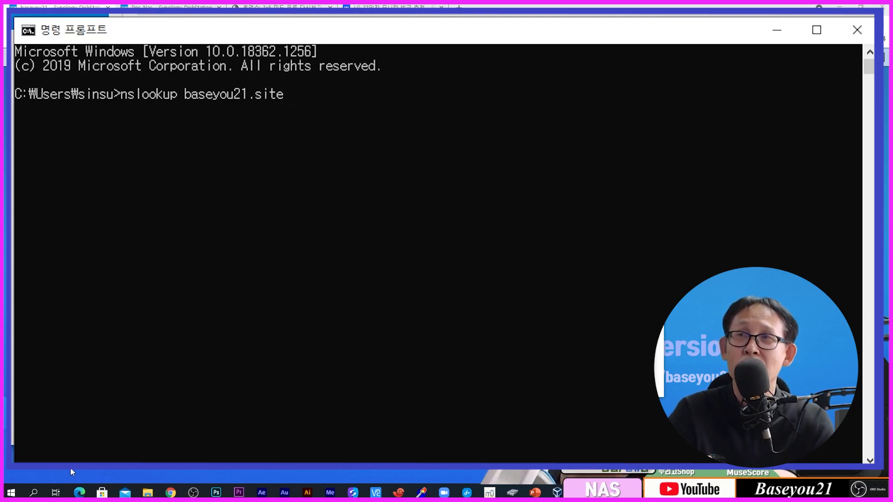
pyautogui.press('Return')
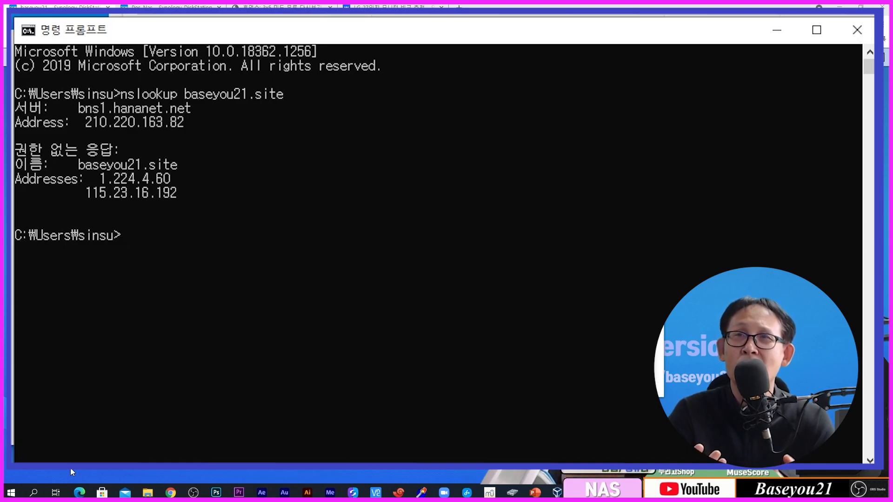
pyautogui.click(857, 30)
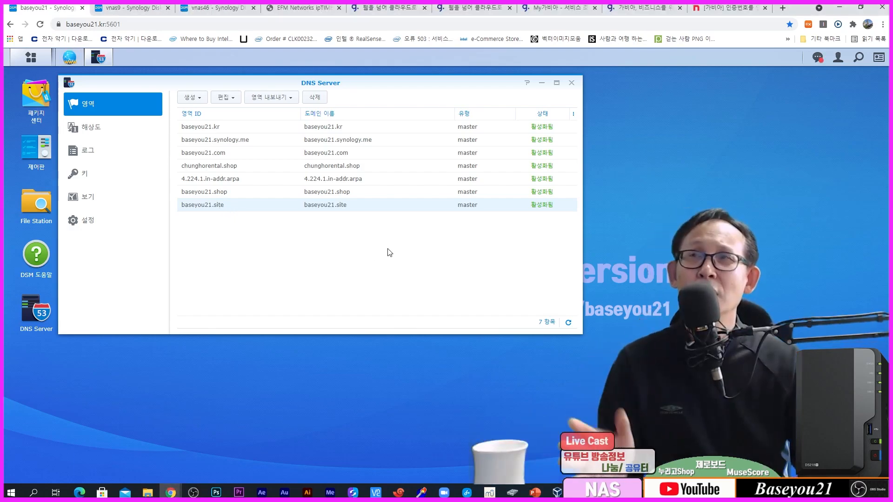
# Step: Close DNS Server and start a new Web Station virtual host named baseyou21.site
pyautogui.click(571, 83)
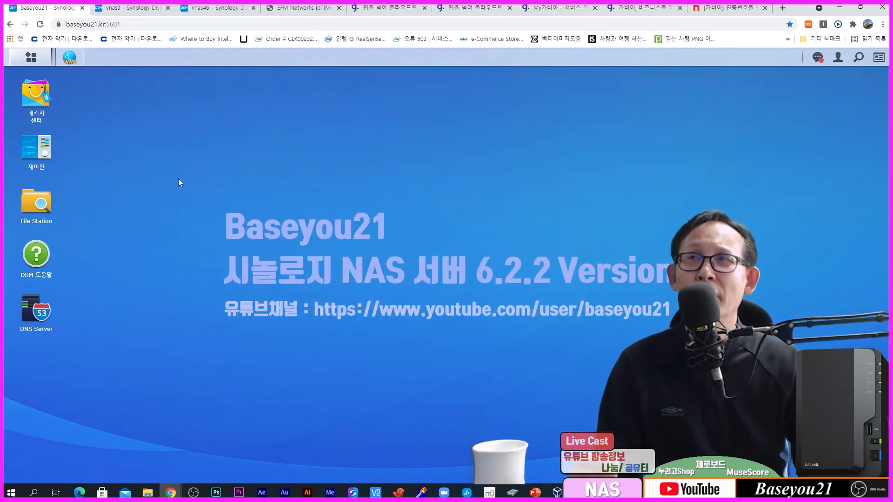
pyautogui.moveTo(71, 59)
pyautogui.click(83, 80)
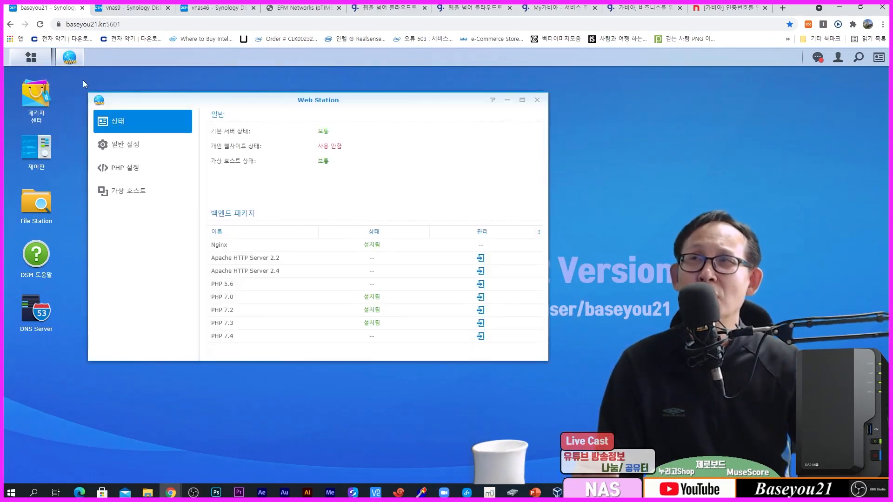
pyautogui.click(123, 190)
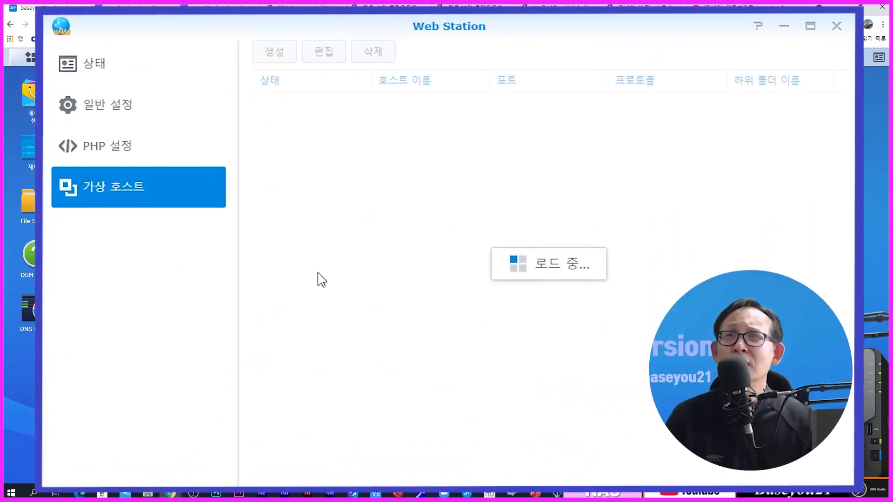
pyautogui.click(271, 59)
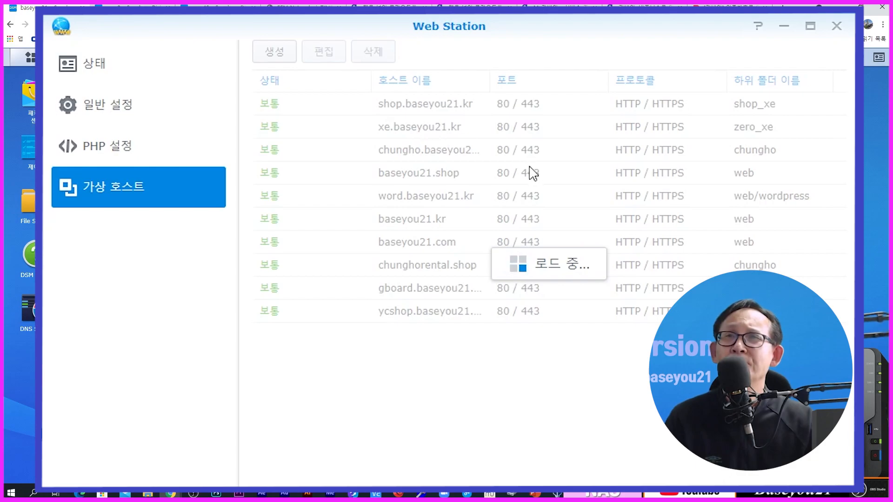
pyautogui.click(432, 85)
pyautogui.write('base')
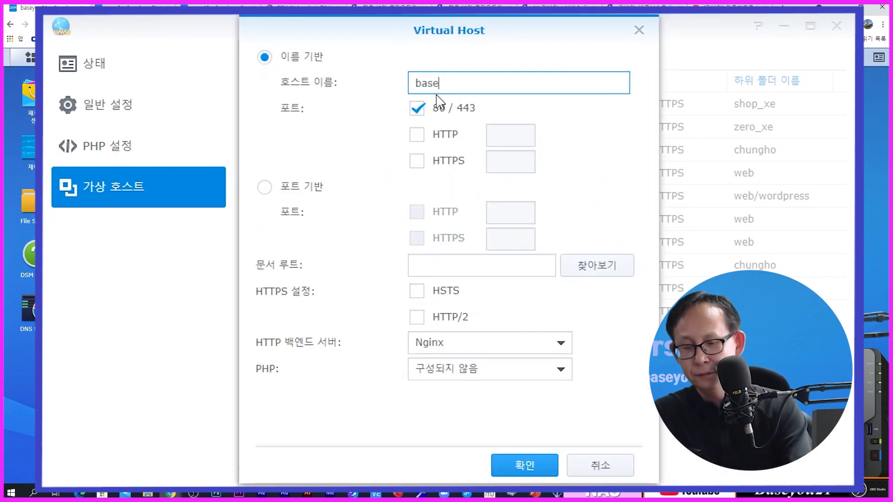
pyautogui.write('you21.site')
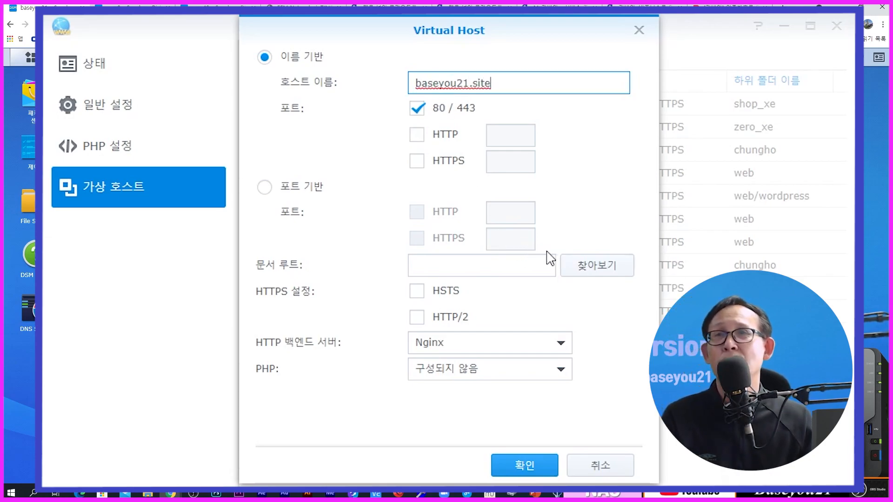
# Step: Set the host's document root to web with Default Profile (PHP 7.2) and save it
pyautogui.click(605, 266)
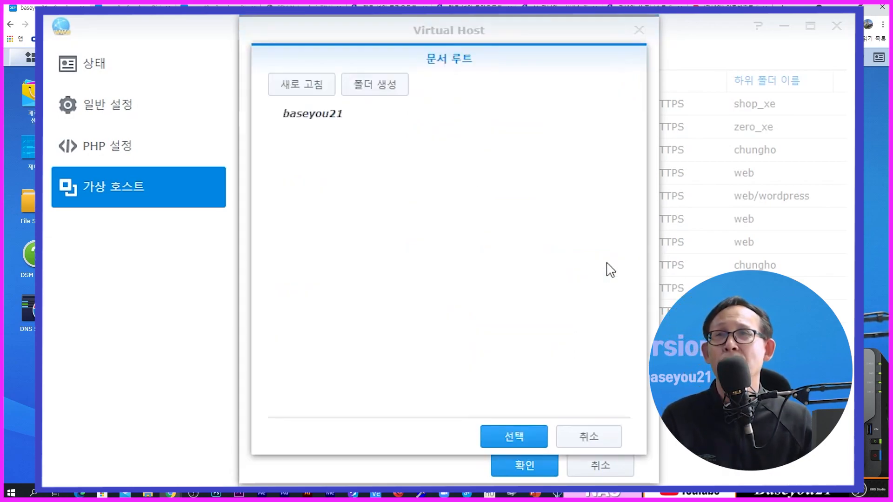
pyautogui.scroll(-4, 351, 329)
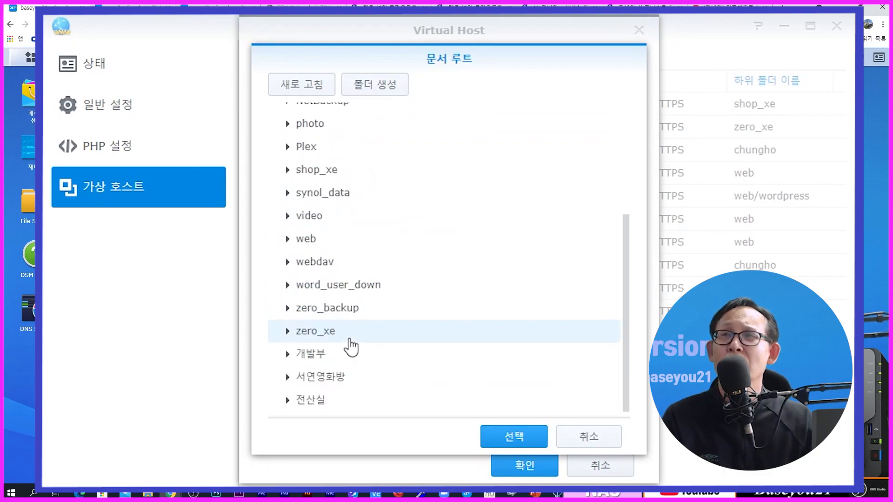
pyautogui.doubleClick(310, 241)
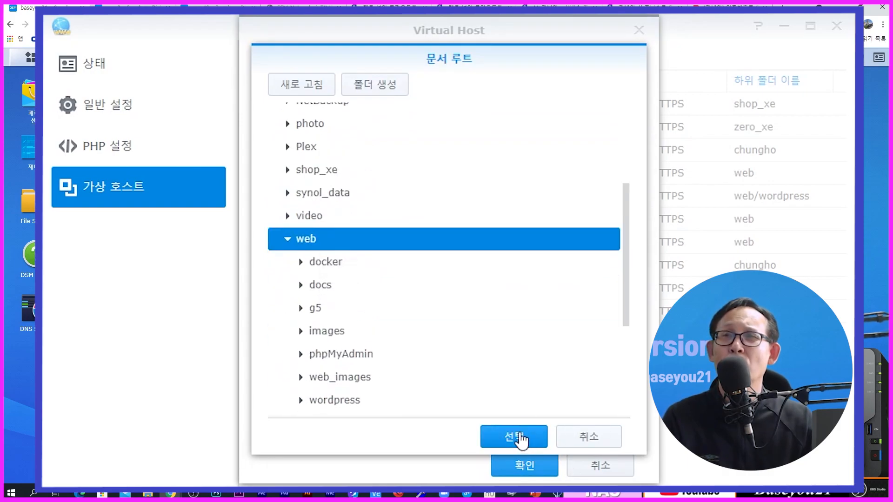
pyautogui.click(522, 436)
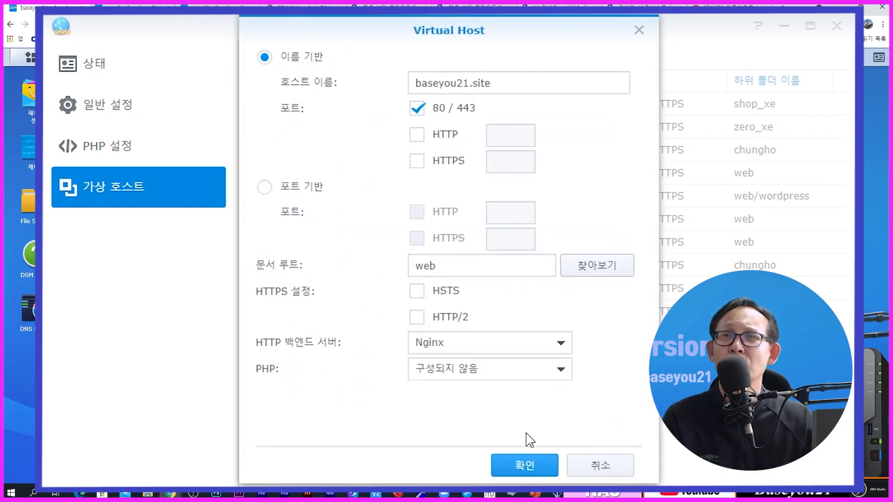
pyautogui.click(482, 368)
pyautogui.click(470, 418)
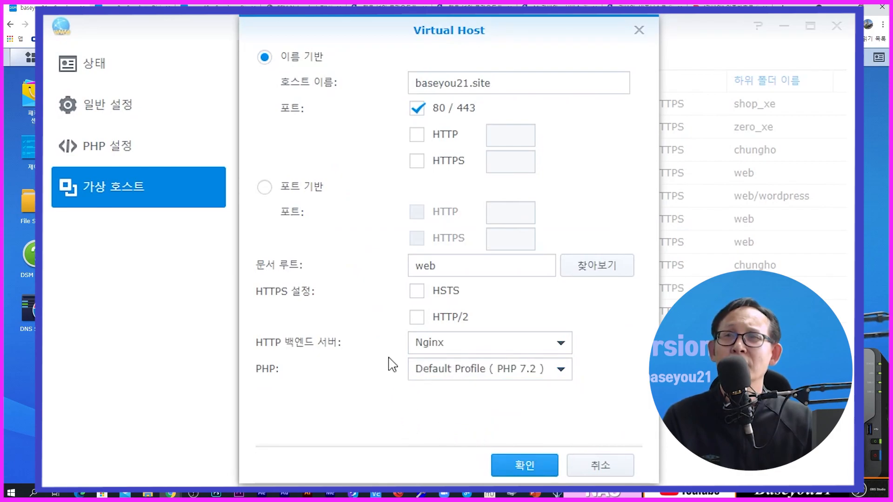
pyautogui.click(524, 470)
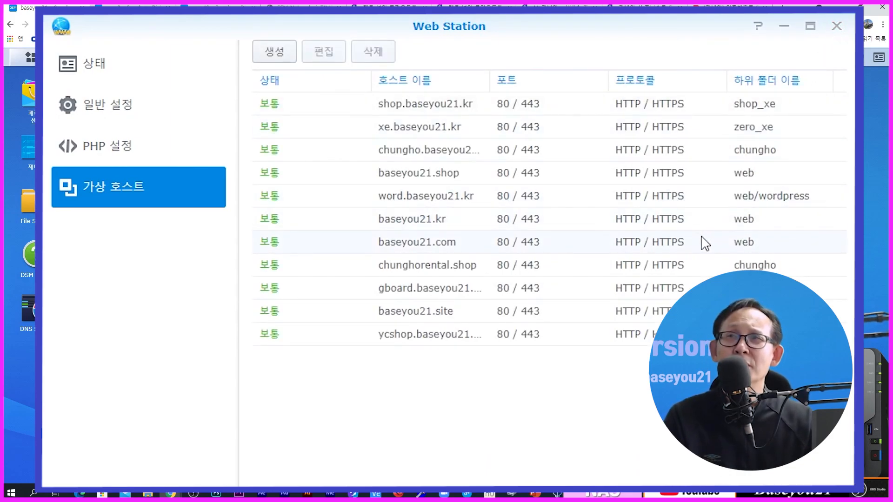
# Step: Request a Let's Encrypt certificate for the domain baseyou21.site
pyautogui.click(473, 318)
pyautogui.moveTo(788, 36); pyautogui.dragTo(744, 51)
pyautogui.click(741, 42)
pyautogui.click(391, 134)
pyautogui.click(582, 425)
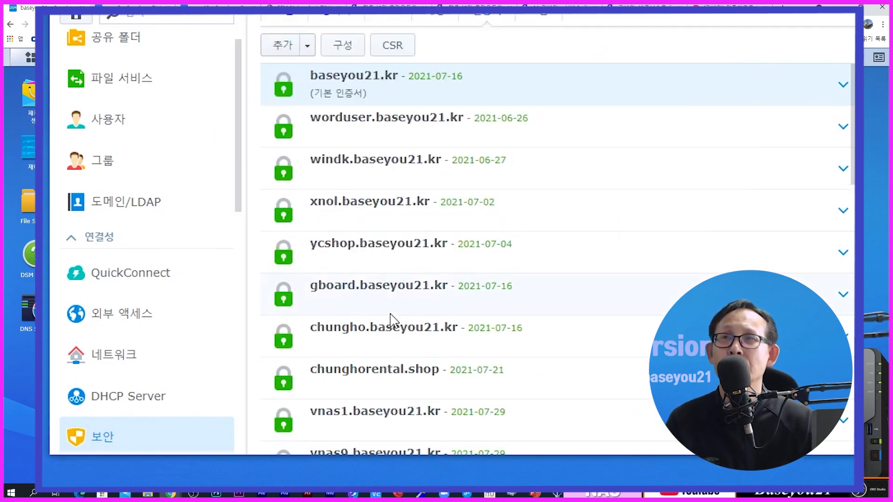
# Step: Open the certificate-to-service assignments and scroll to the baseyou21.site entry
pyautogui.scroll(-15, 465, 309)
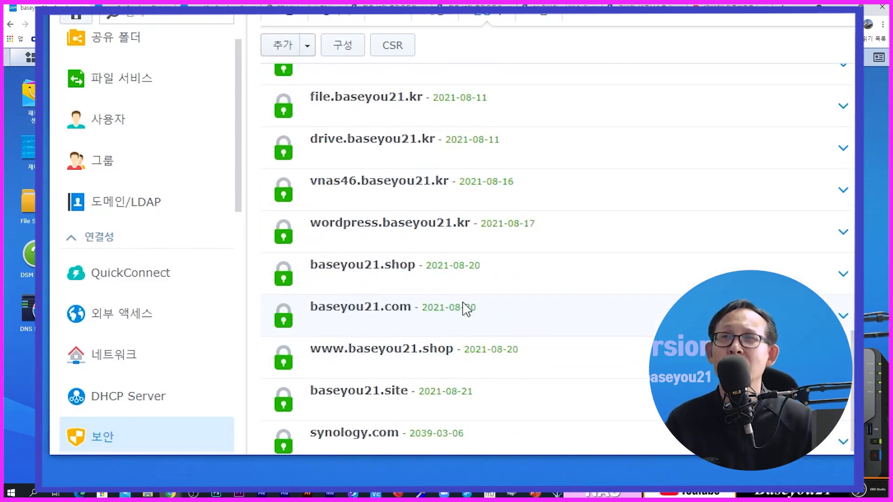
pyautogui.scroll(-1, 412, 300)
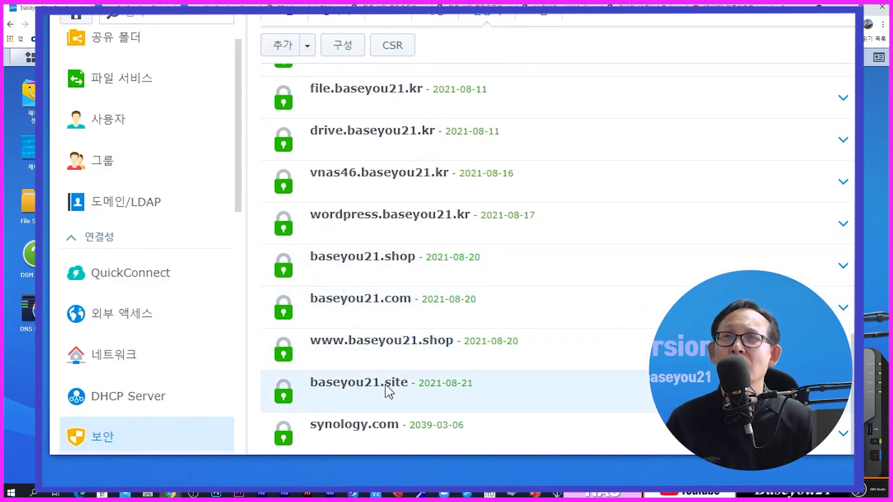
pyautogui.click(343, 46)
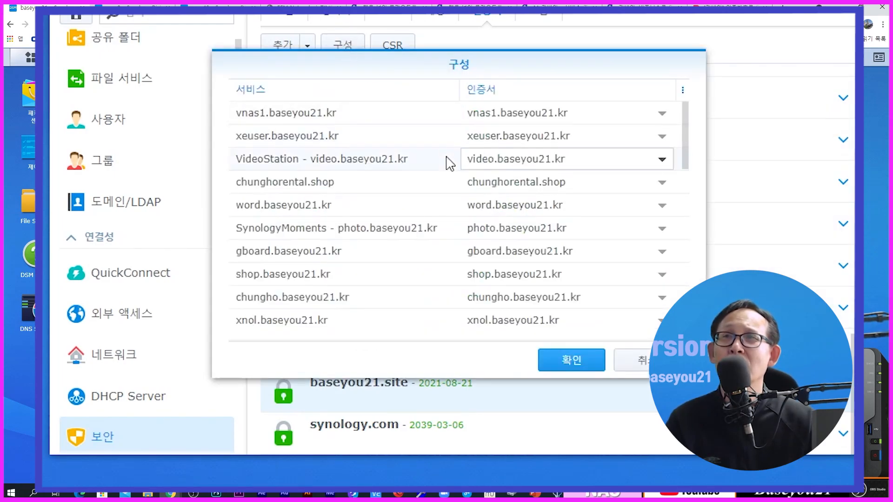
pyautogui.scroll(-3, 478, 222)
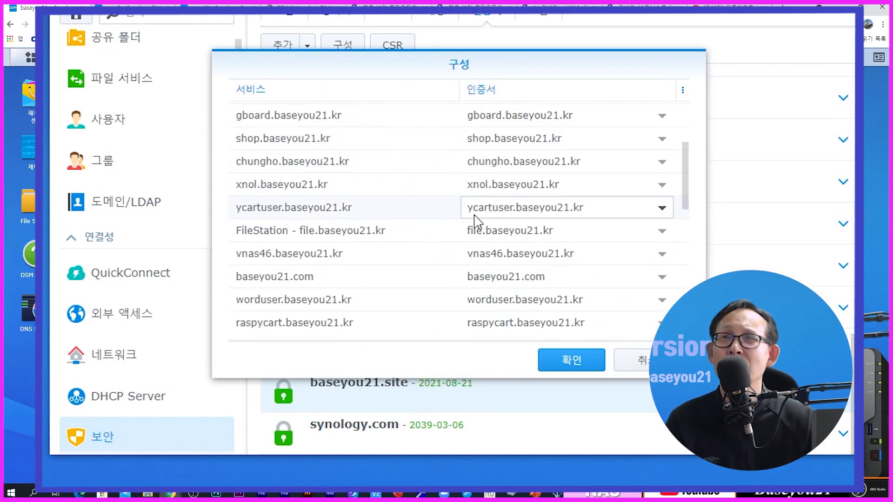
pyautogui.scroll(-1, 475, 219)
pyautogui.scroll(-2, 344, 243)
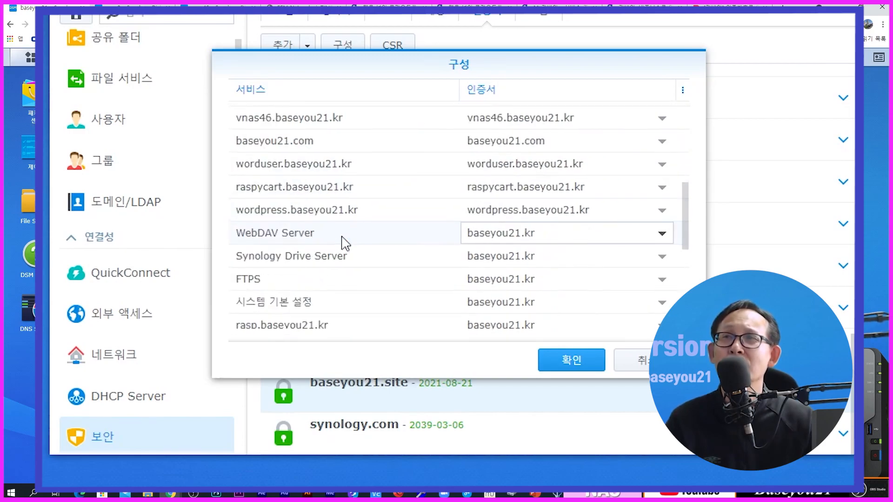
pyautogui.scroll(-2, 345, 243)
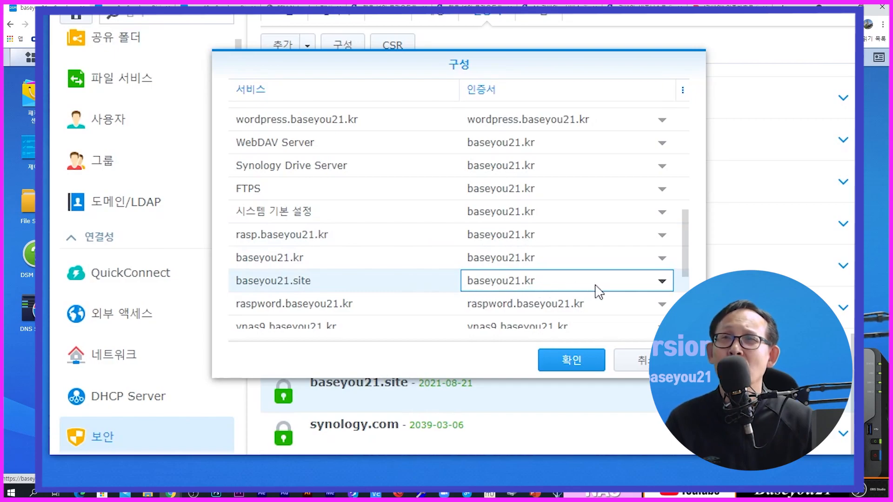
# Step: Switch baseyou21.site's certificate from baseyou21.kr to baseyou21.site and save the assignments
pyautogui.click(664, 283)
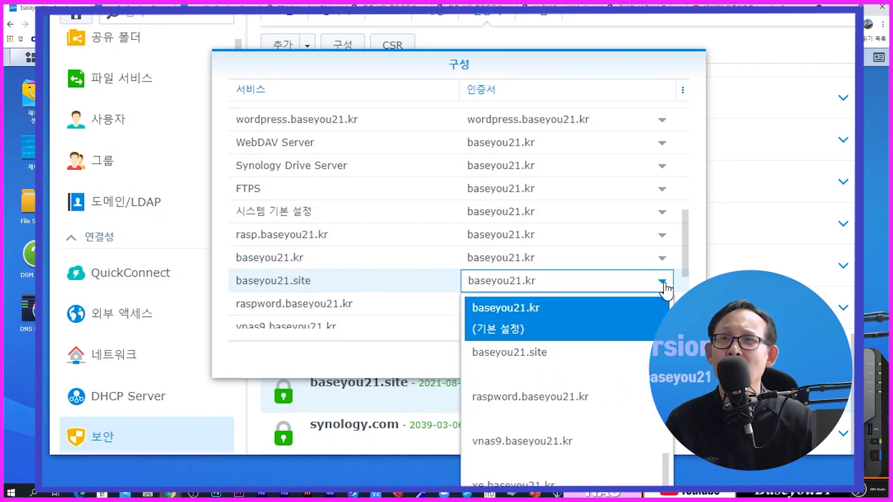
pyautogui.scroll(-10, 631, 311)
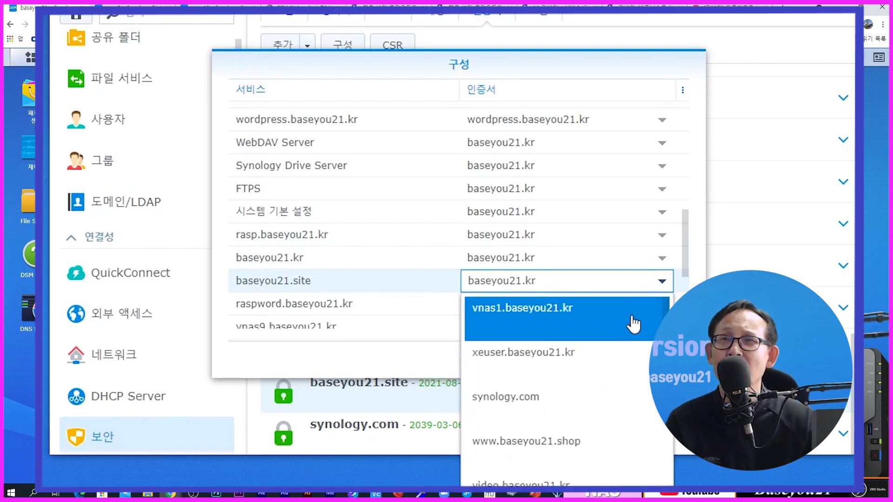
pyautogui.scroll(-5, 564, 404)
pyautogui.scroll(-3, 564, 422)
pyautogui.scroll(-6, 565, 425)
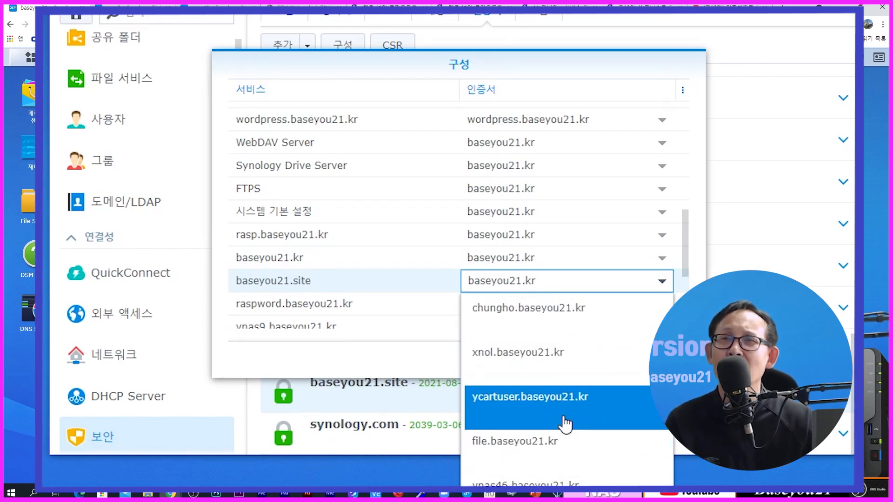
pyautogui.scroll(-4, 565, 424)
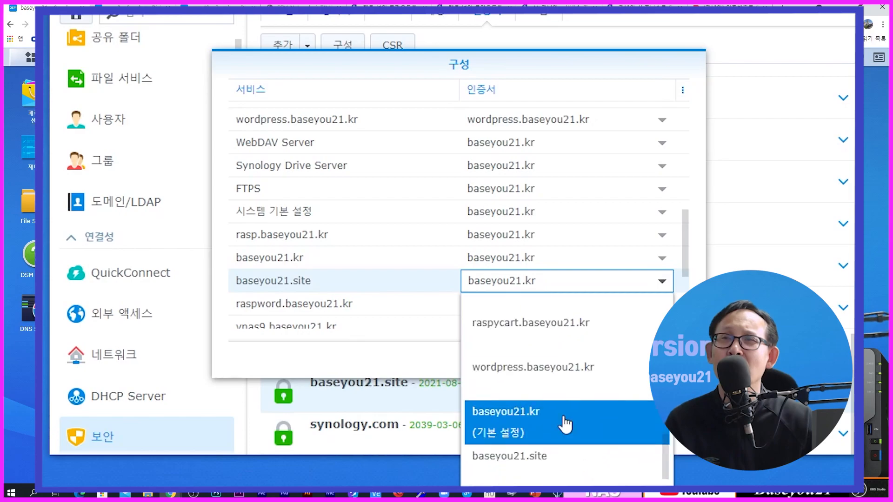
pyautogui.click(557, 435)
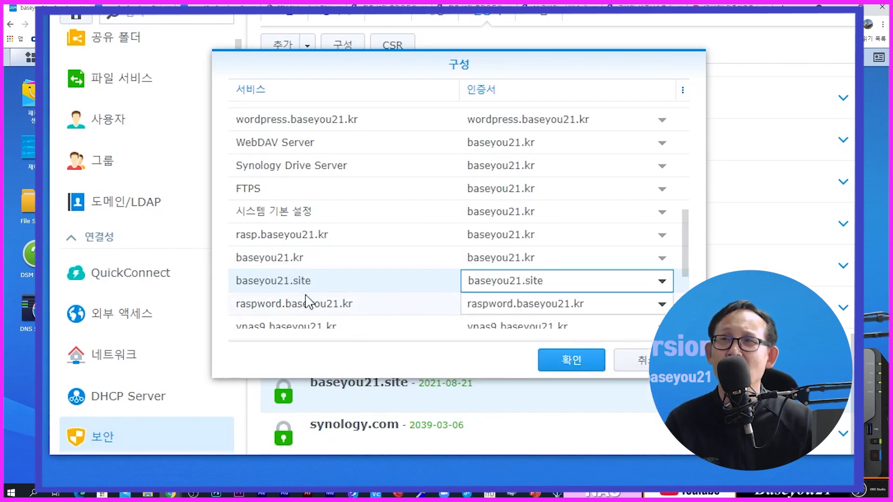
pyautogui.click(571, 367)
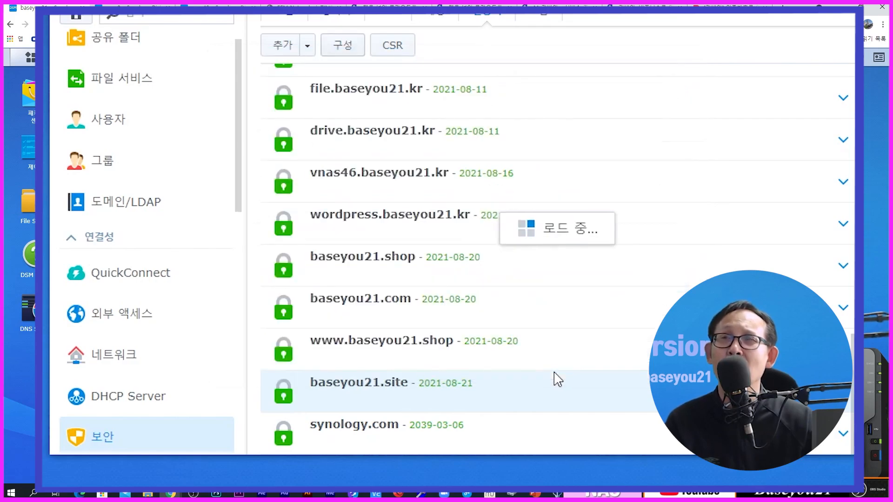
pyautogui.scroll(-15, 558, 379)
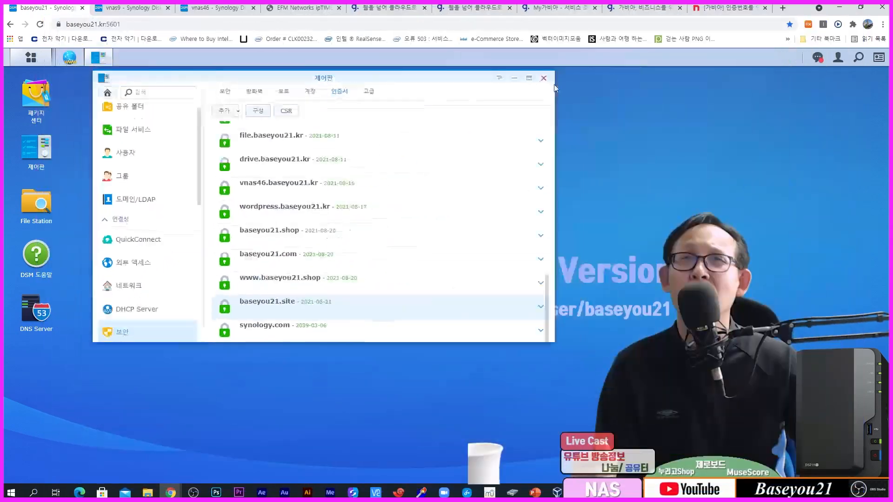
pyautogui.click(539, 78)
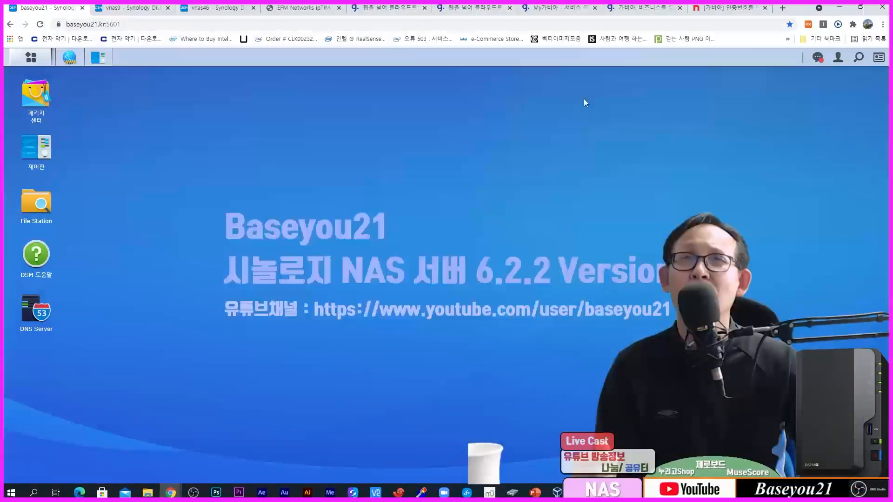
pyautogui.click(782, 8)
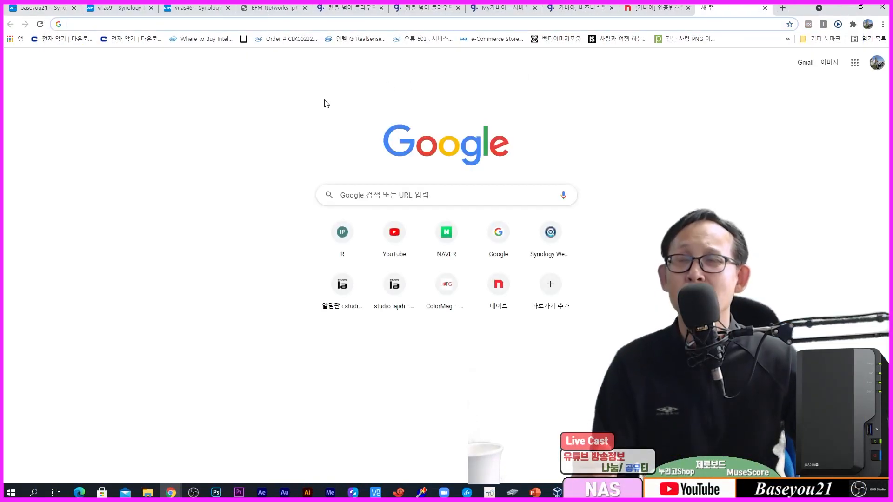
pyautogui.write('ht5t')
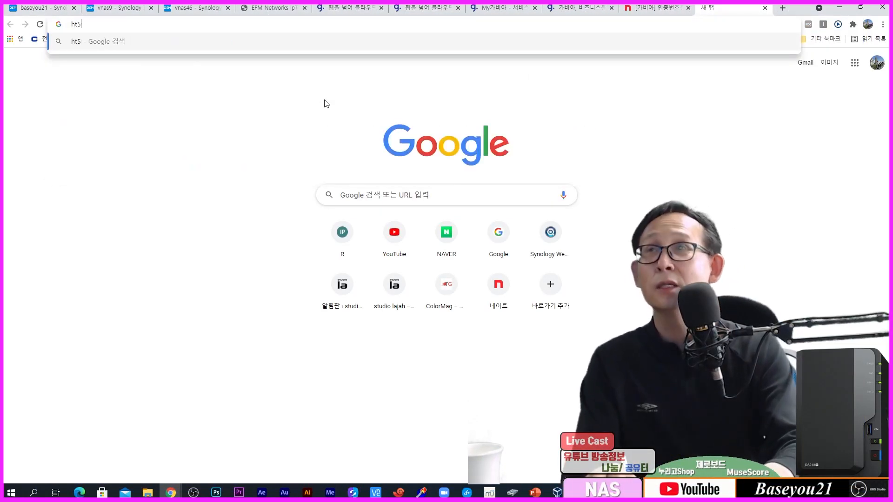
pyautogui.press('BackSpace')
pyautogui.press('BackSpace')
pyautogui.press('BackSpace')
pyautogui.press('BackSpace')
pyautogui.write('https://base')
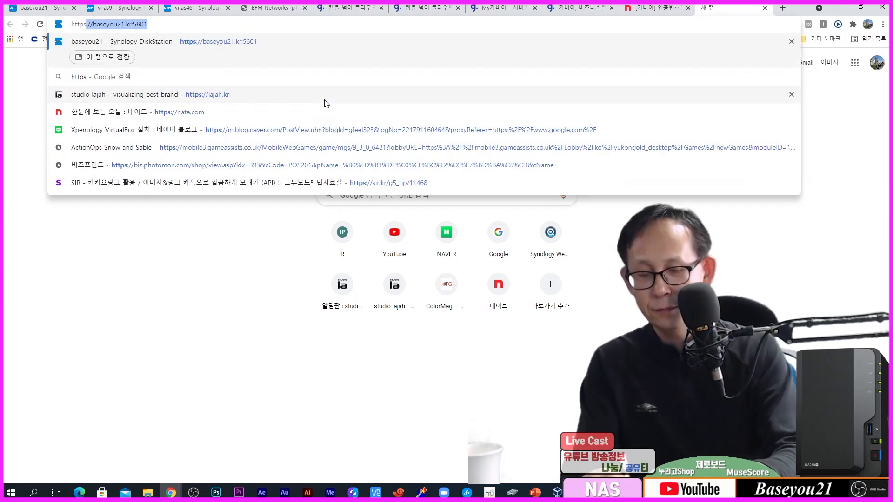
pyautogui.write('you21.site')
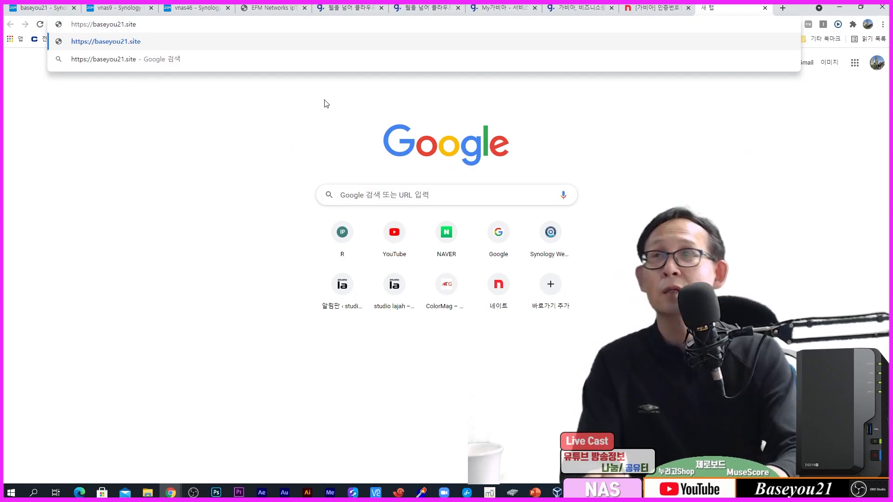
pyautogui.press('Return')
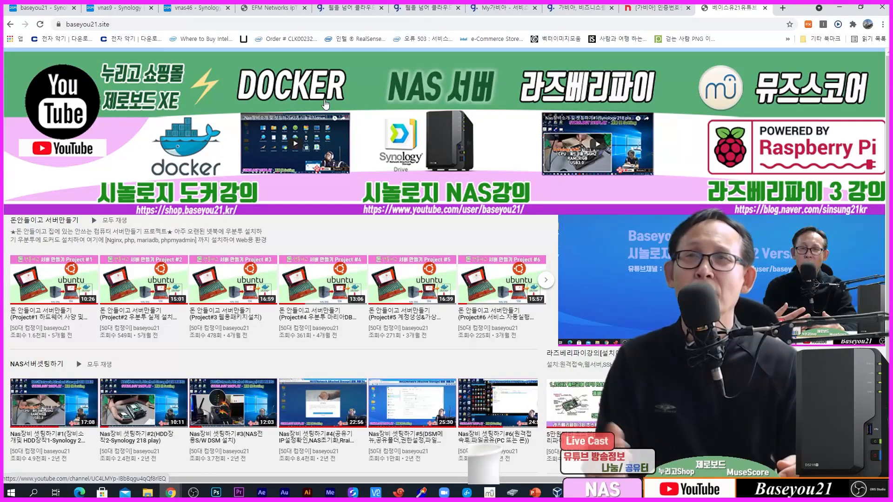
pyautogui.click(40, 9)
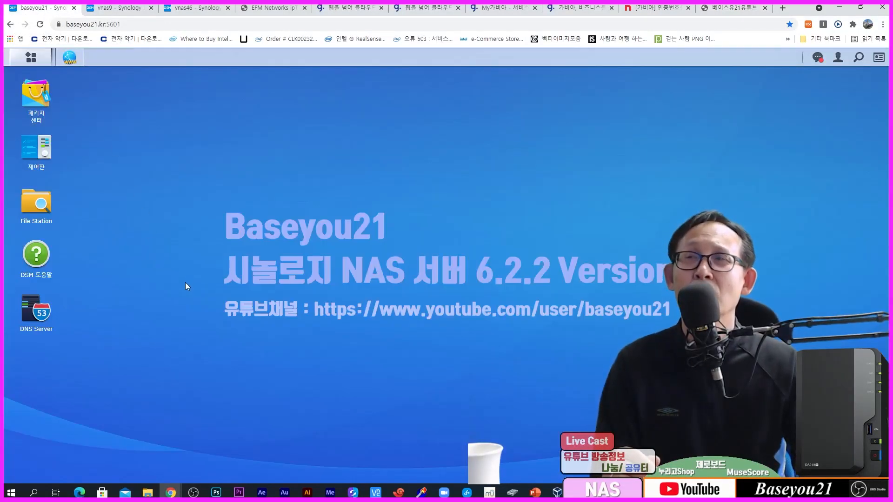